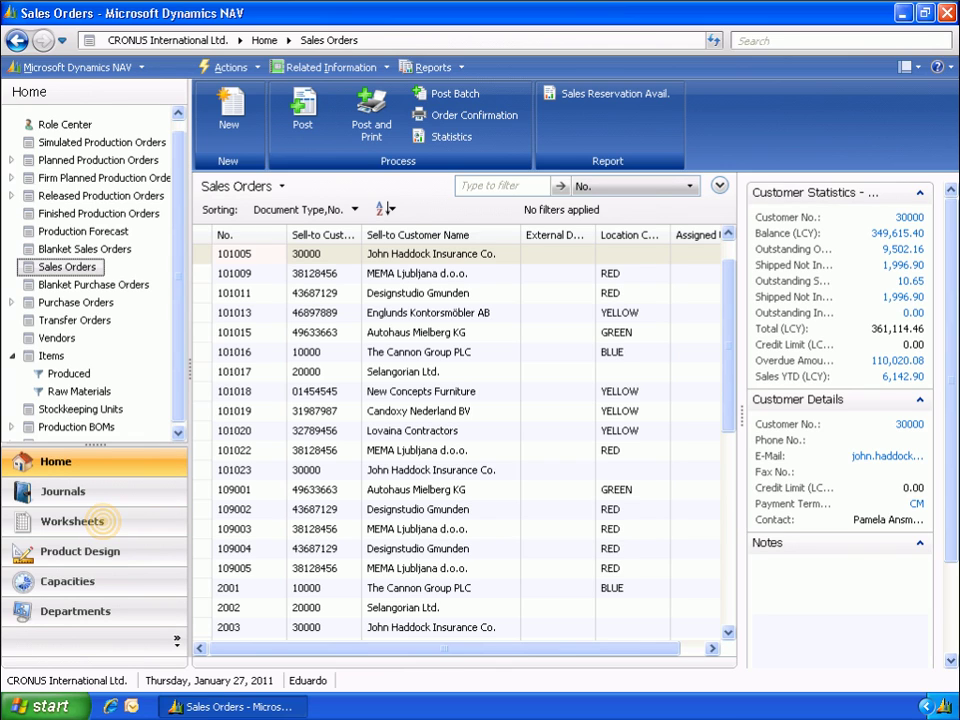
Go to the Worksheets area to list the Planning Worksheets batches.
left_click(105, 530)
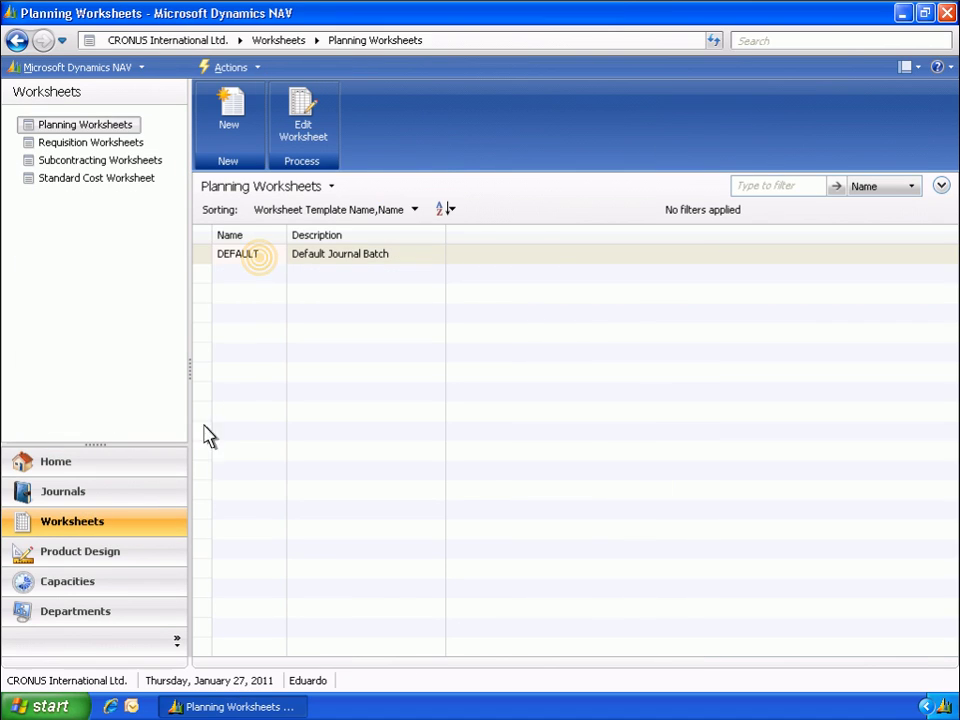
double_click(262, 268)
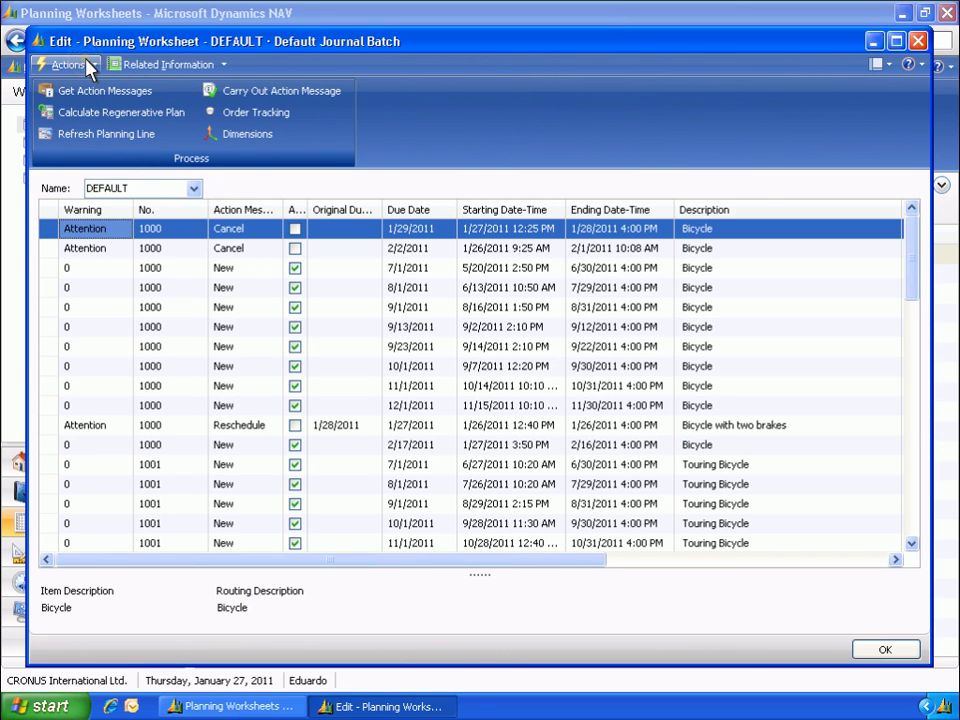
left_click(87, 63)
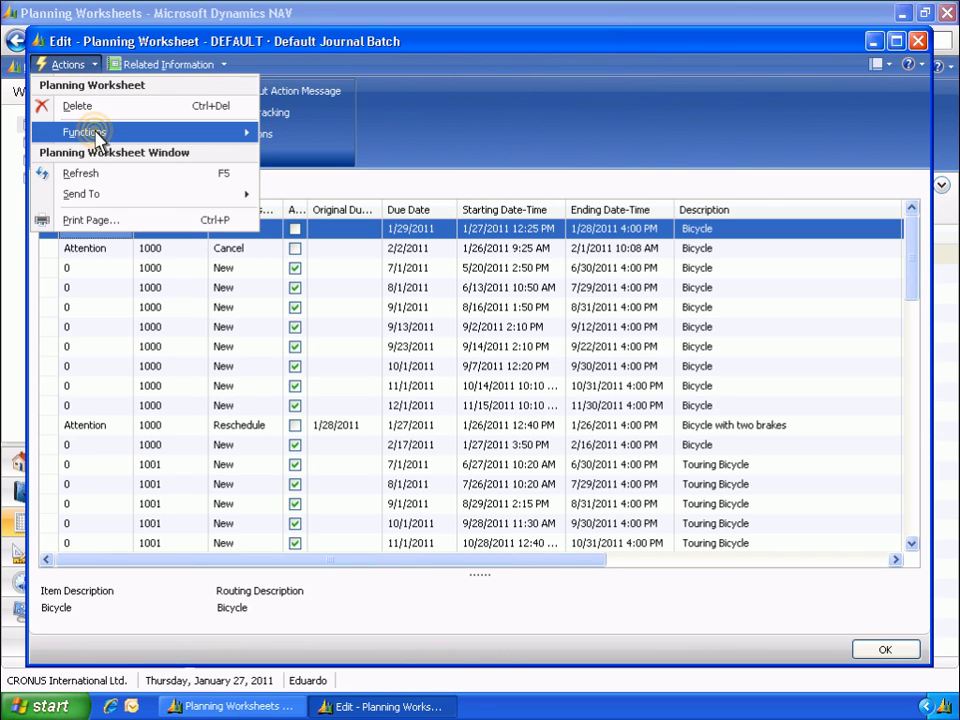
mouse_move(97, 135)
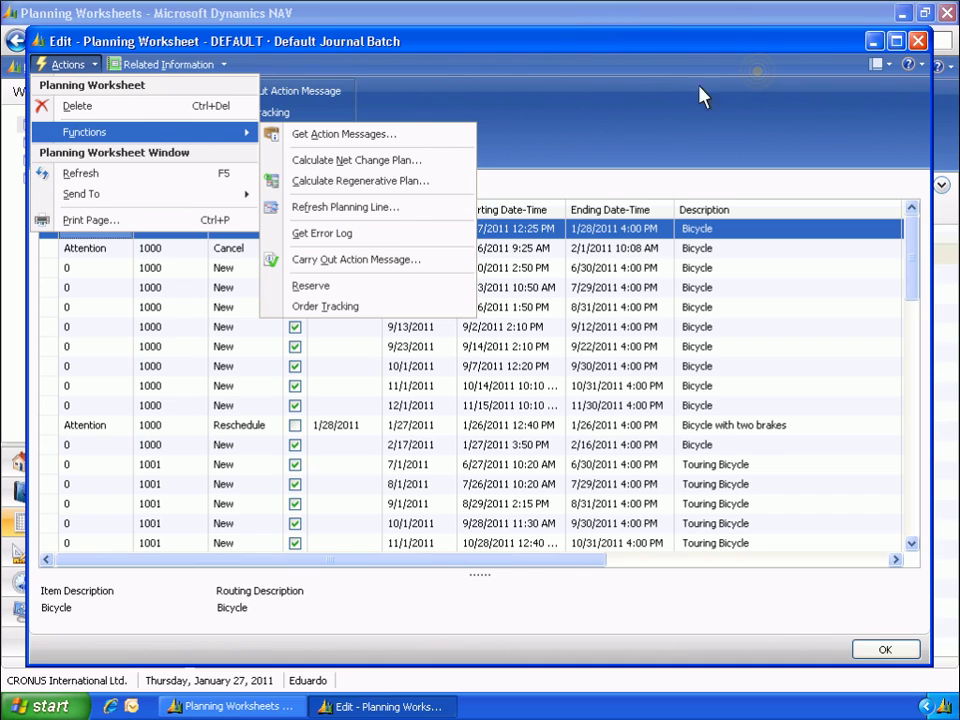
left_click(758, 73)
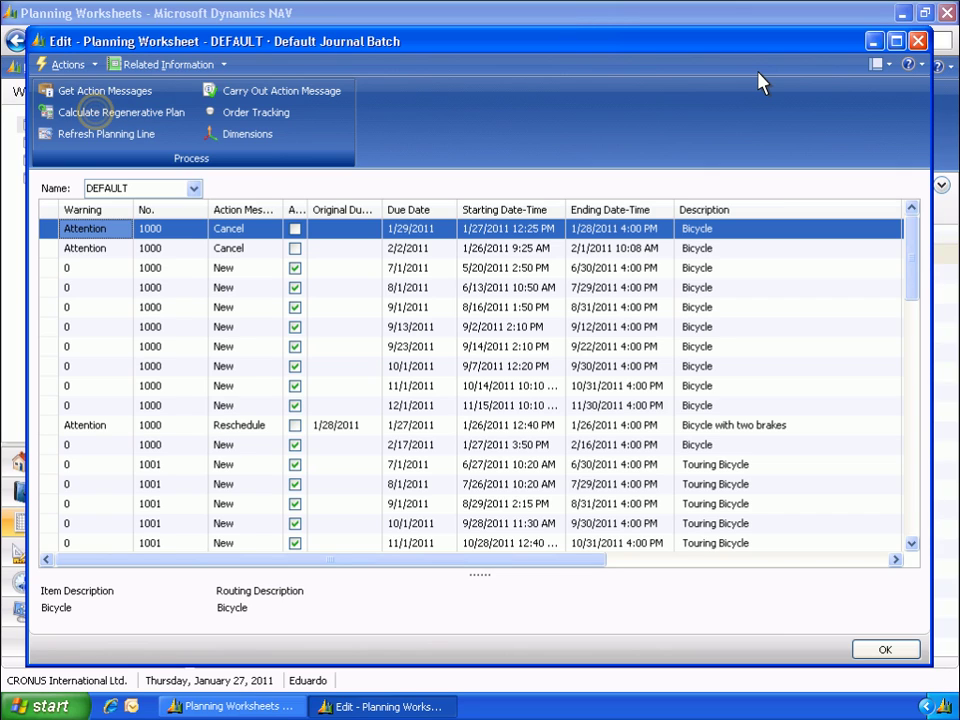
Calculate a regenerative plan with starting date 1/27/2011 and ending date 2/24/2011.
left_click(120, 115)
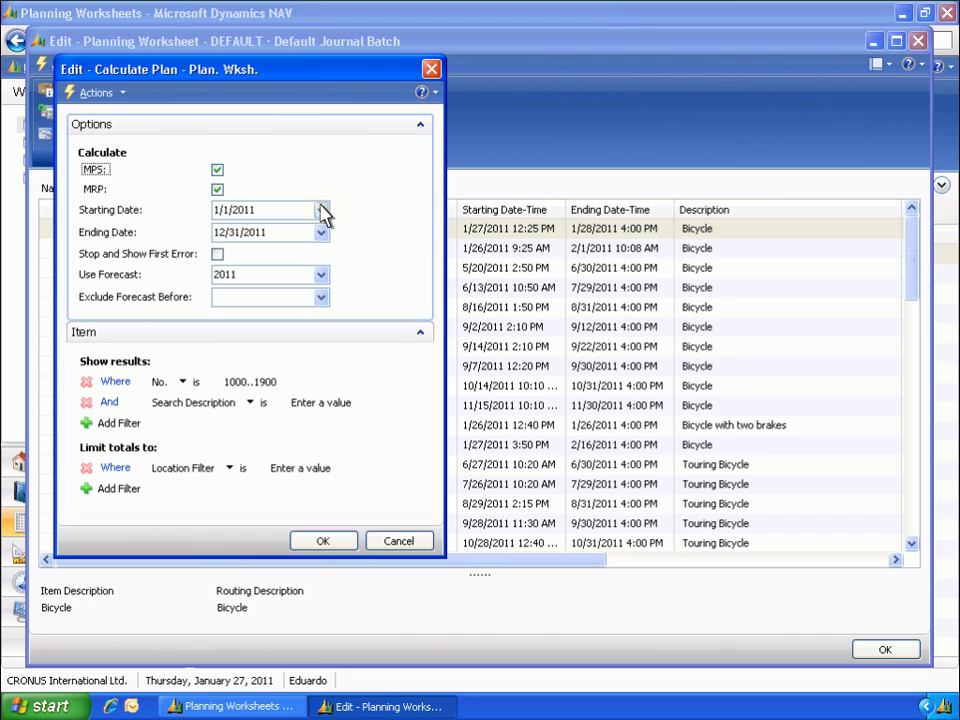
left_click(321, 210)
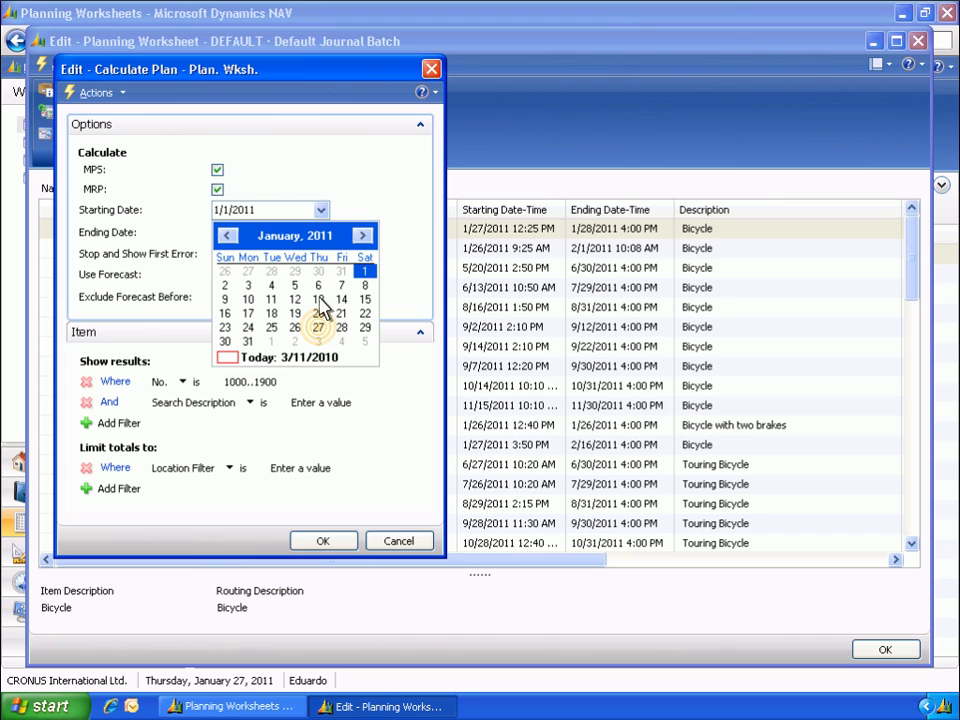
left_click(319, 329)
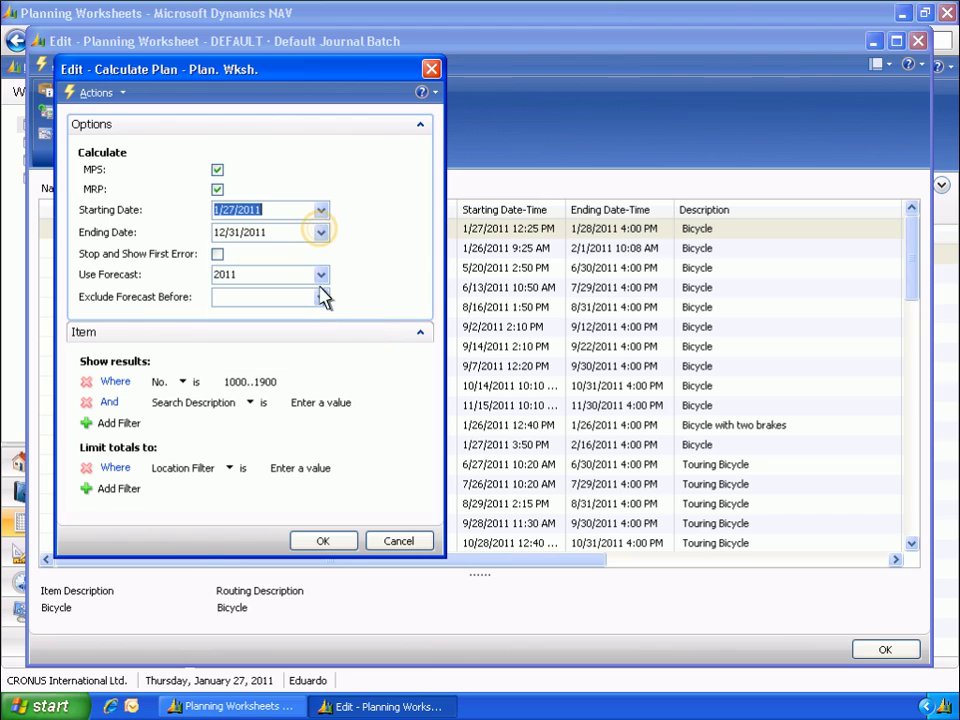
left_click(321, 232)
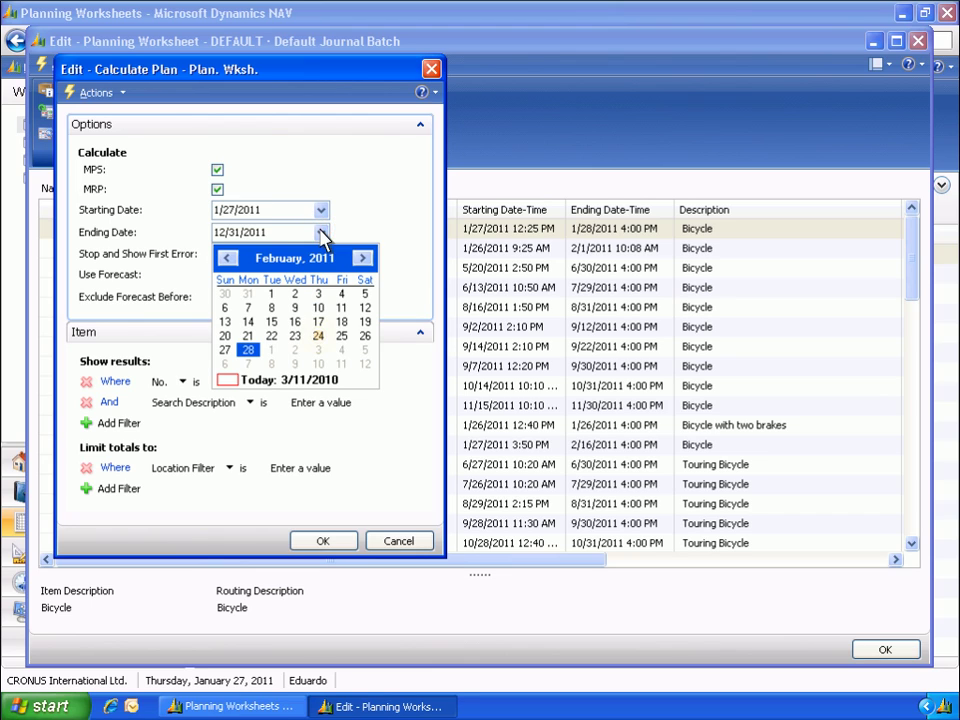
left_click(318, 337)
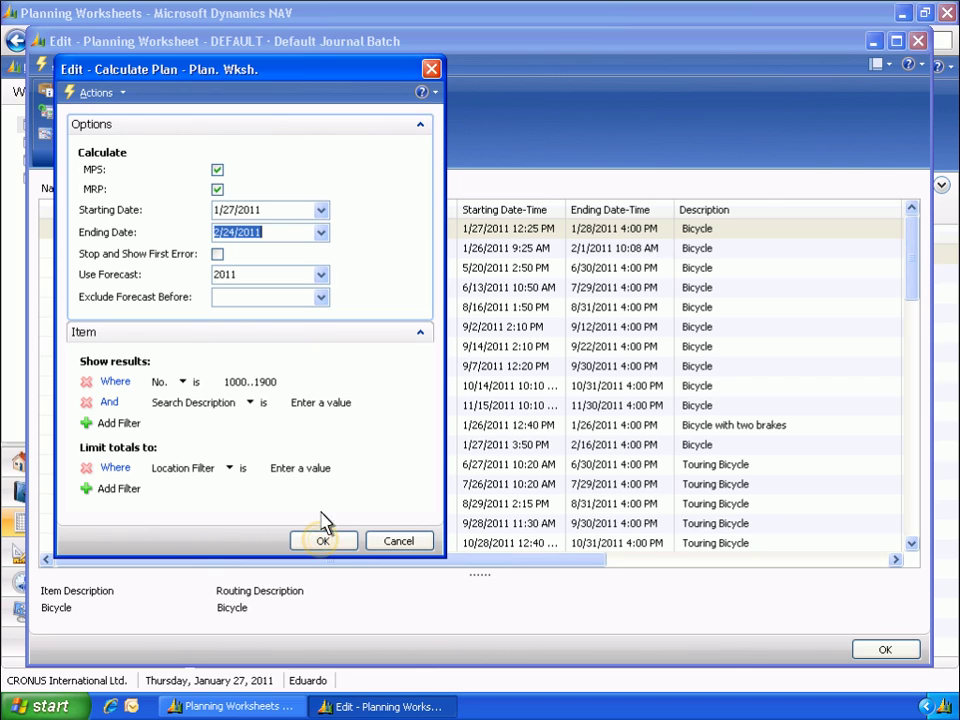
left_click(322, 541)
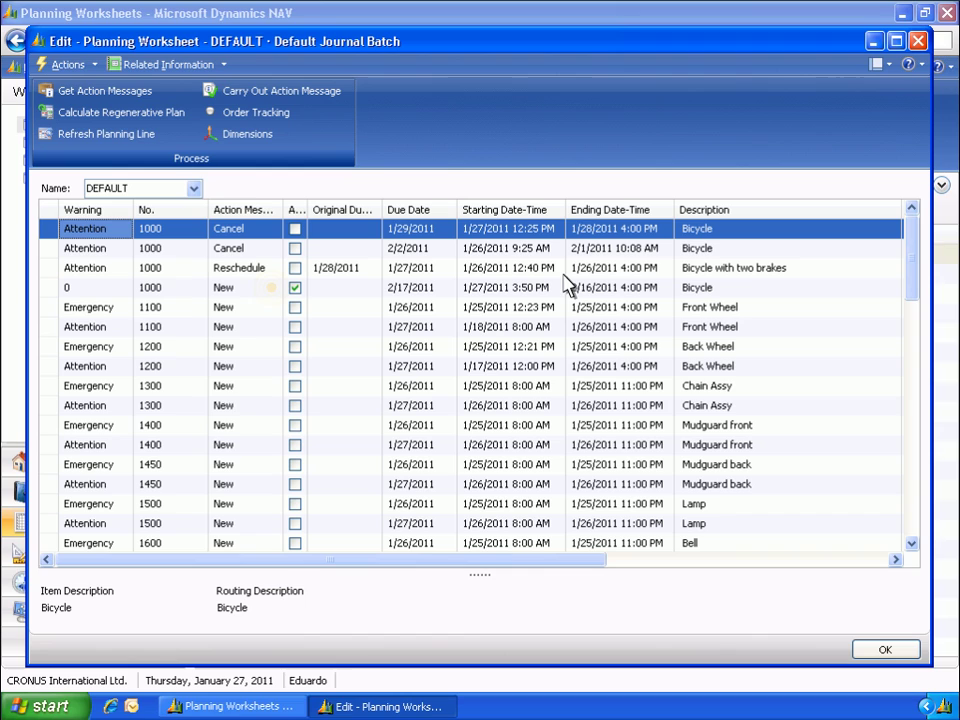
left_click(272, 288)
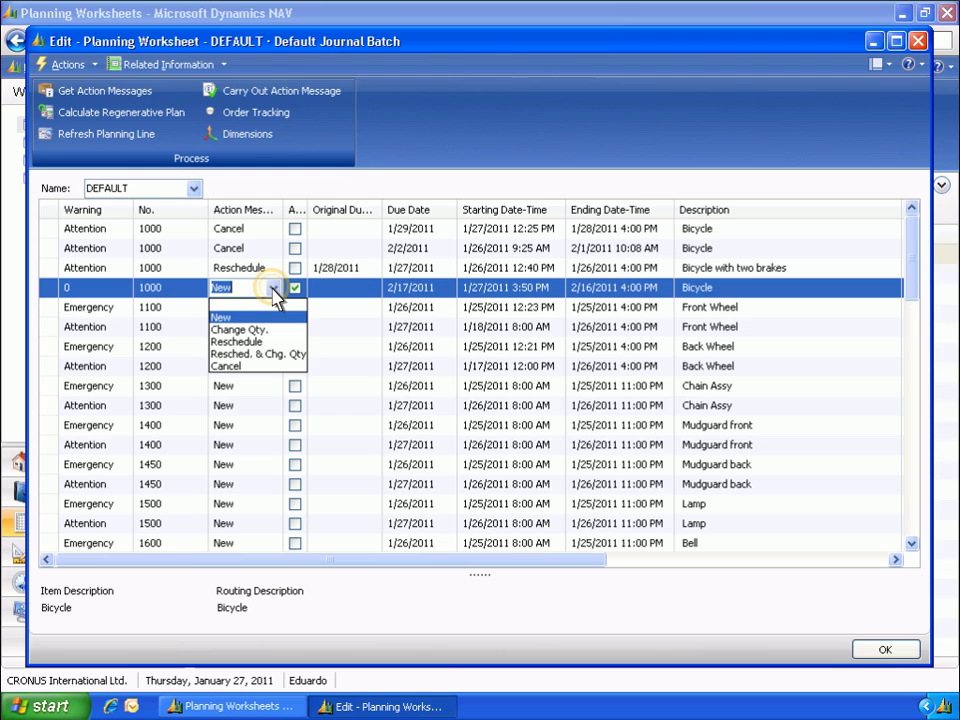
left_click(274, 292)
left_click(274, 290)
left_click(274, 290)
left_click(274, 290)
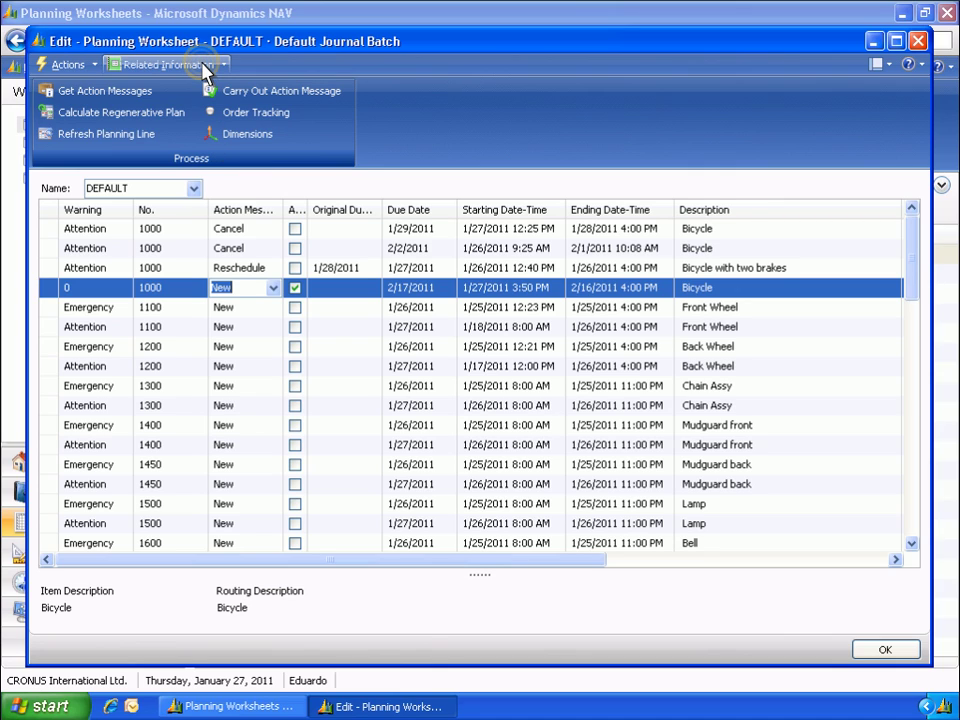
left_click(206, 66)
left_click(146, 106)
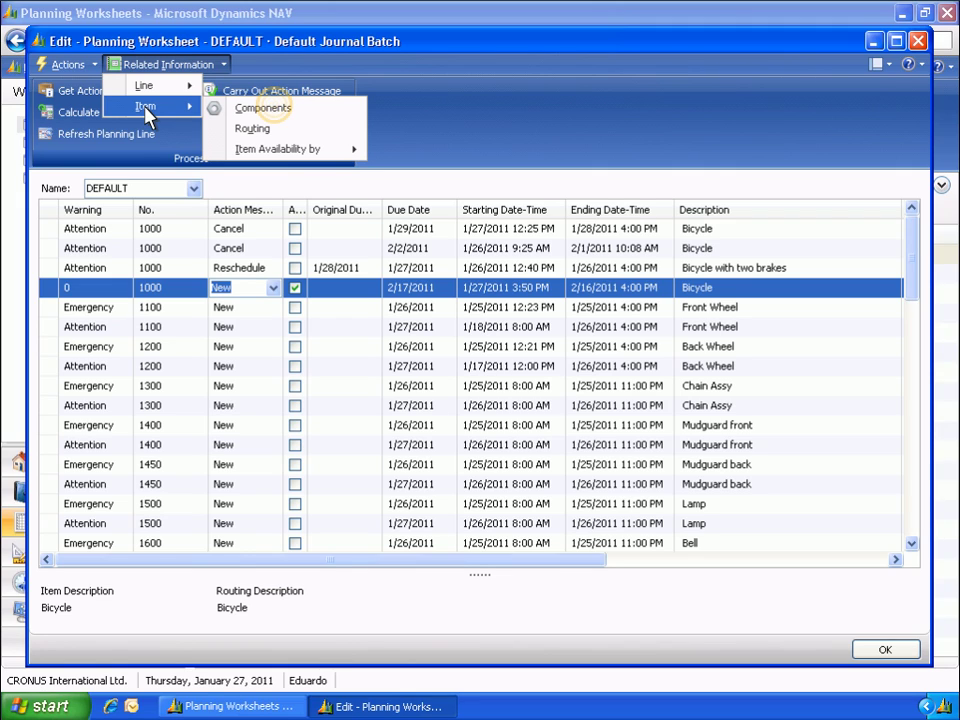
left_click(276, 110)
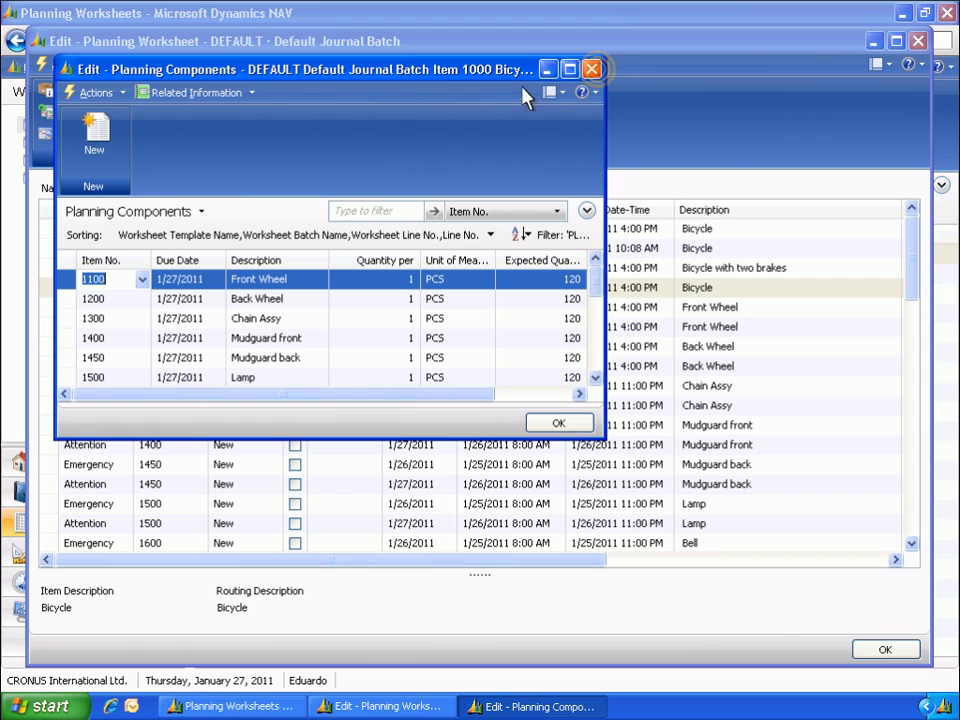
left_click(592, 69)
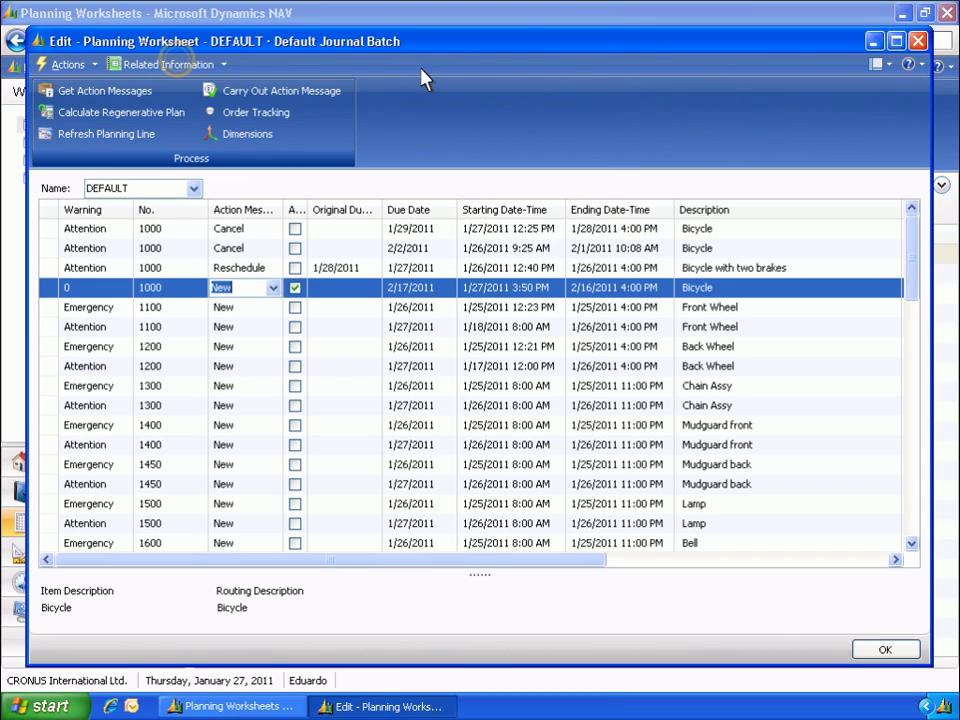
left_click(178, 65)
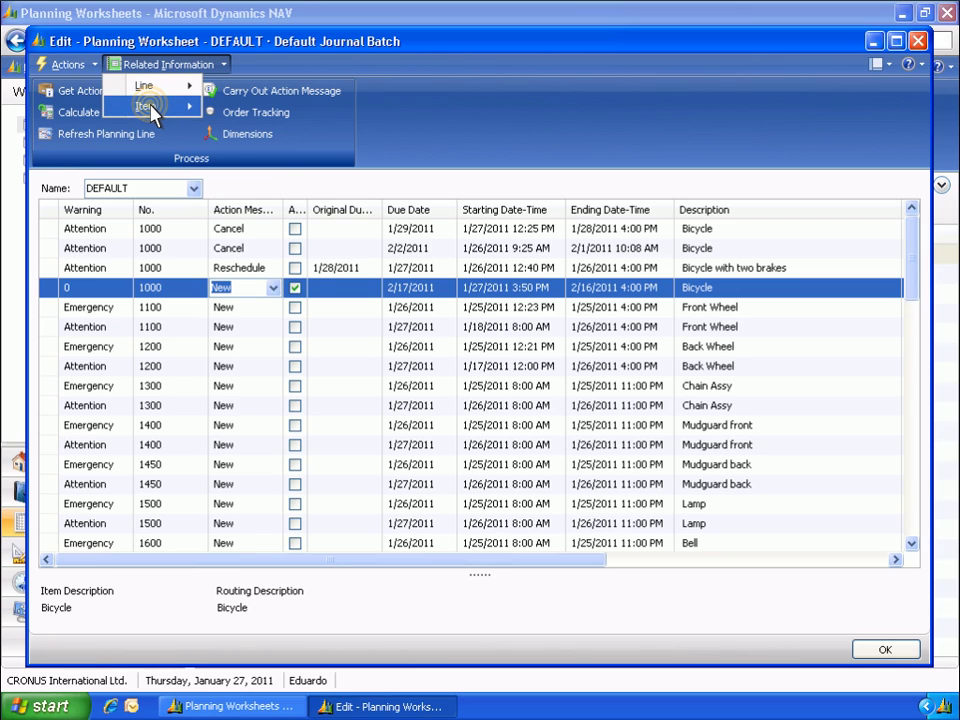
left_click(150, 108)
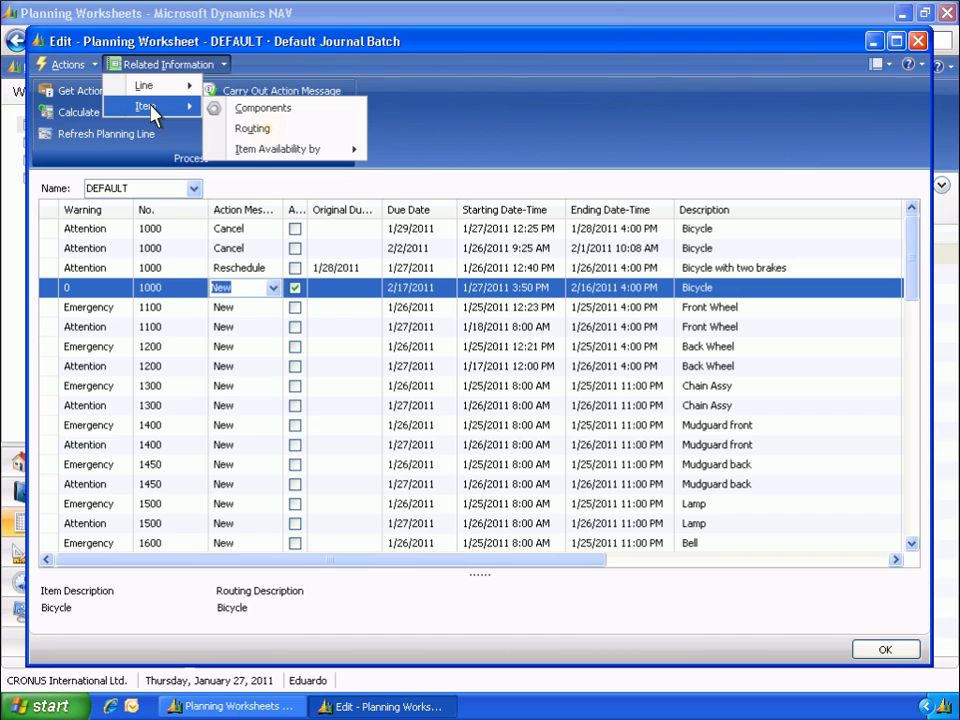
left_click(270, 131)
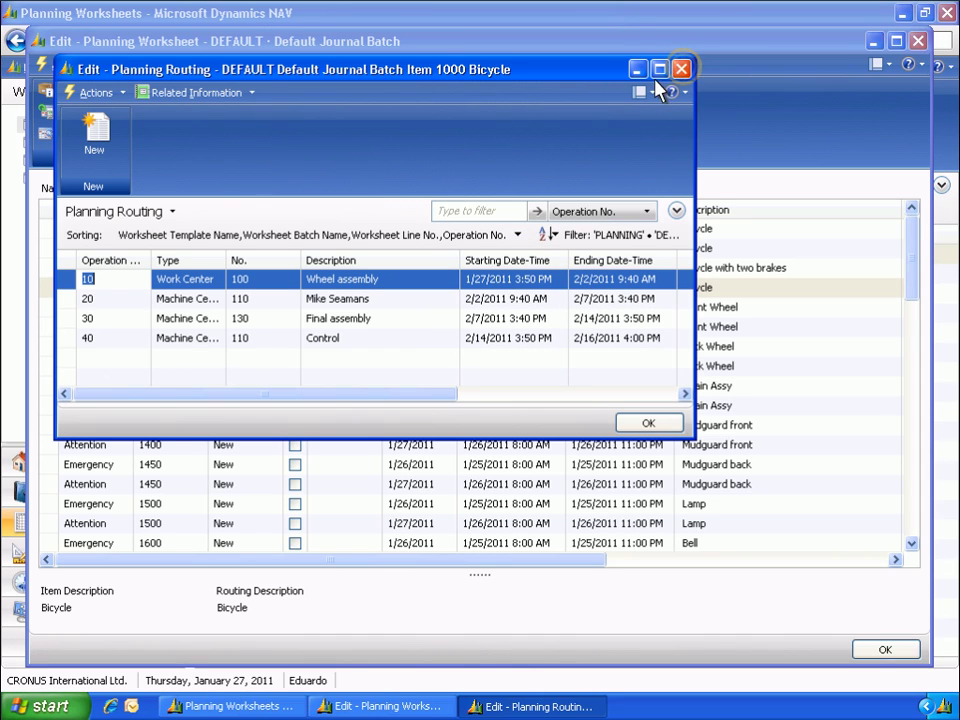
left_click(681, 69)
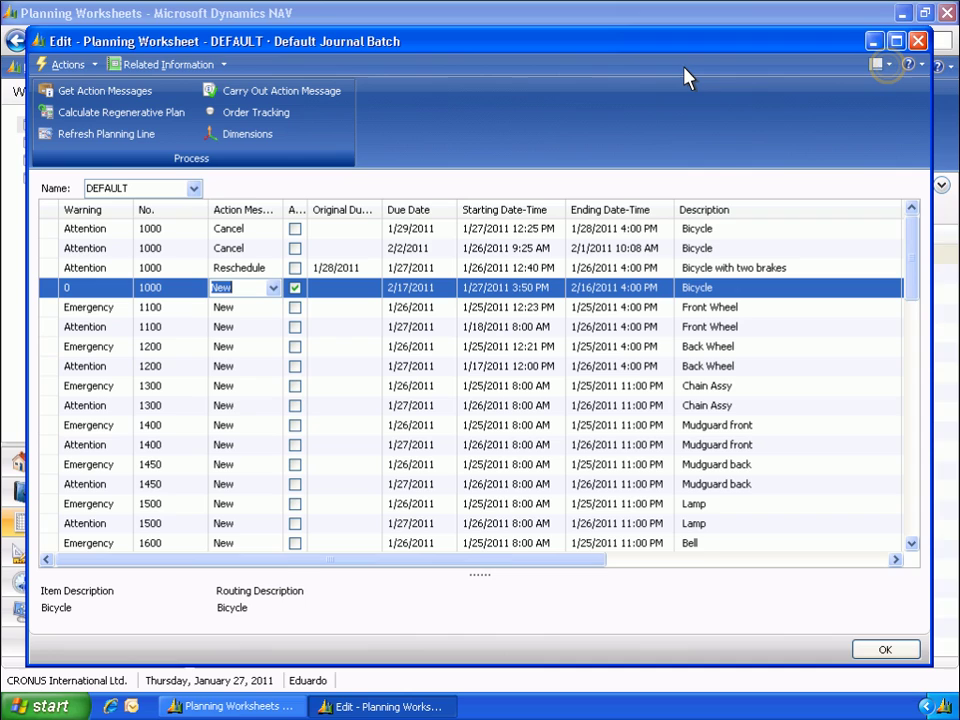
Add the Replenishment System and Vendor No. columns to the planning worksheet's shown columns.
left_click(886, 66)
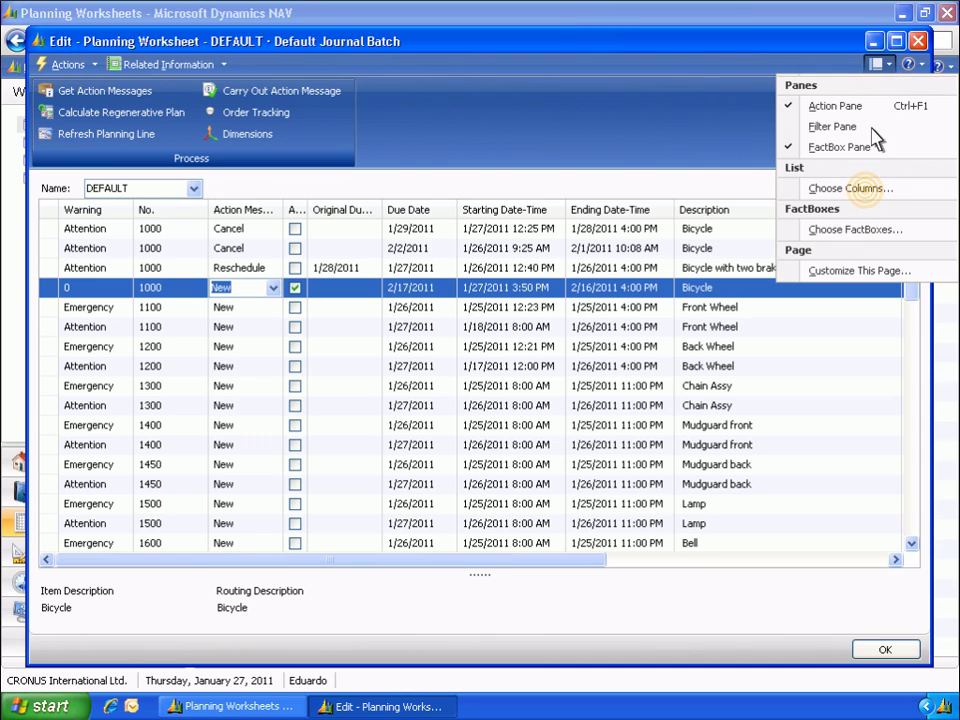
left_click(868, 189)
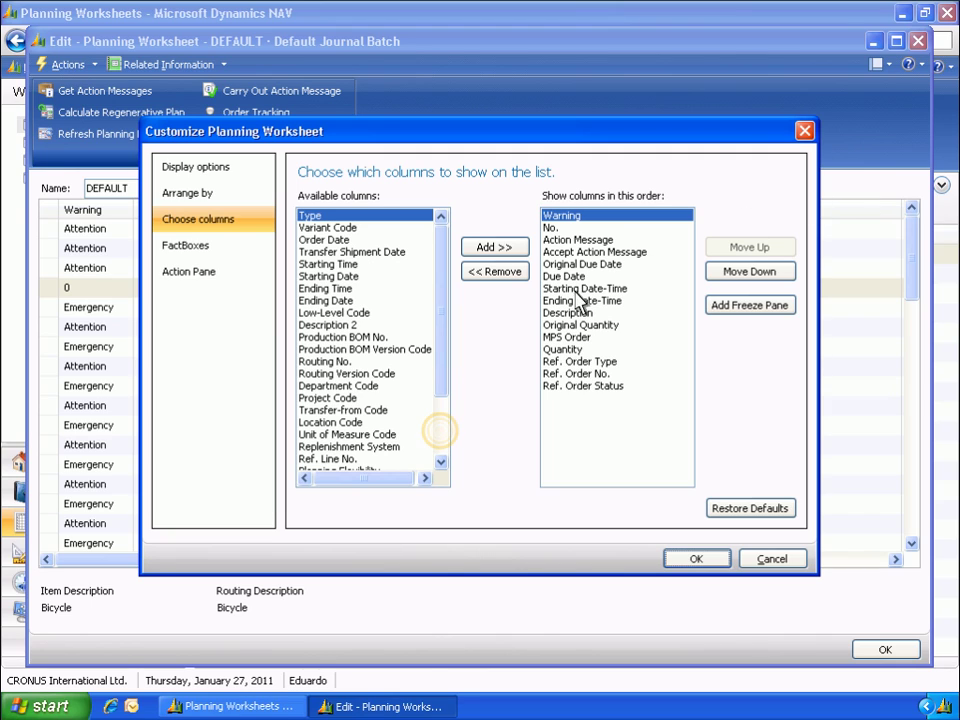
left_click(446, 445)
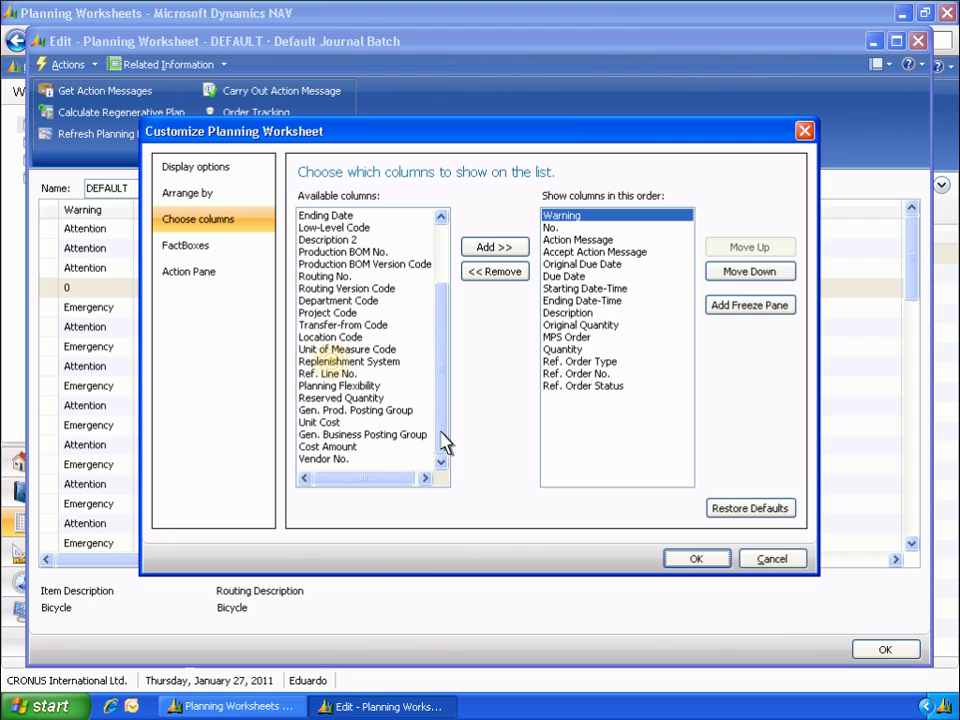
left_click(340, 362)
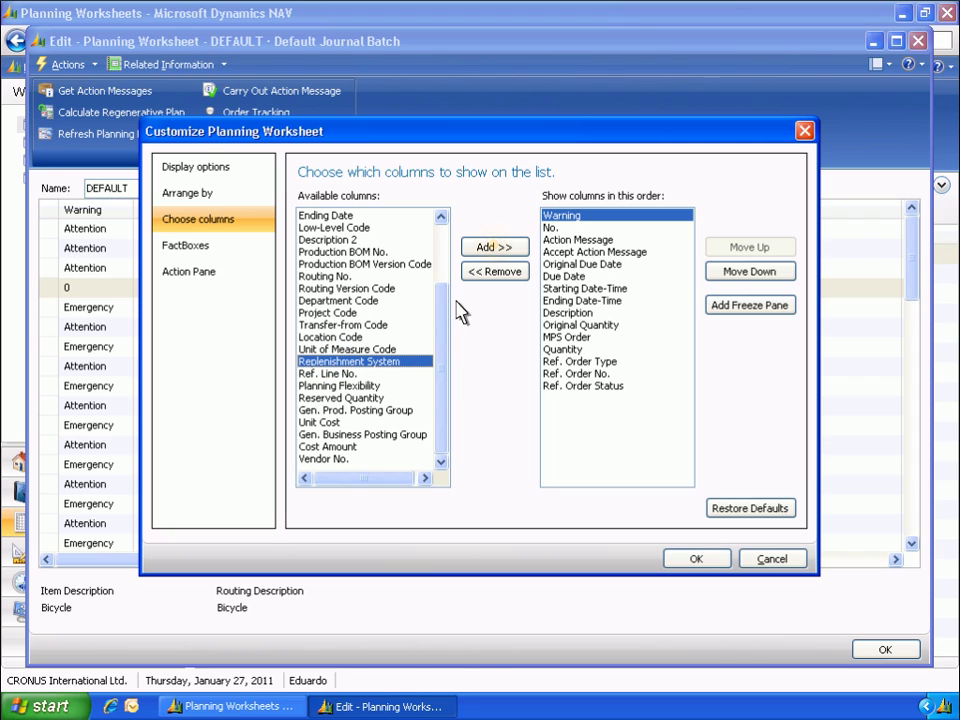
left_click(494, 248)
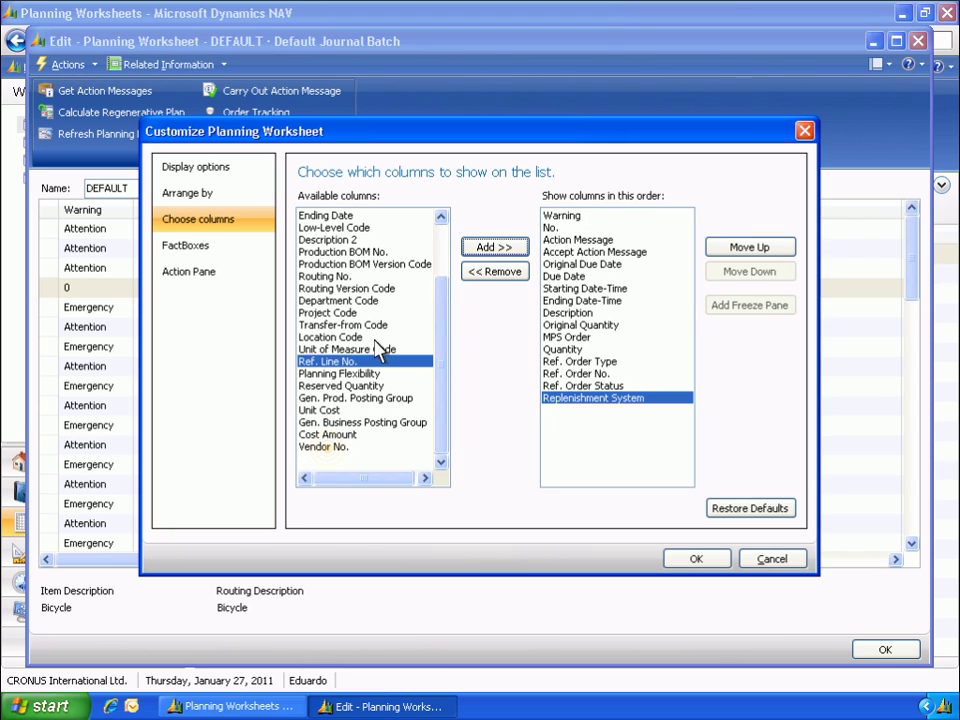
left_click(329, 448)
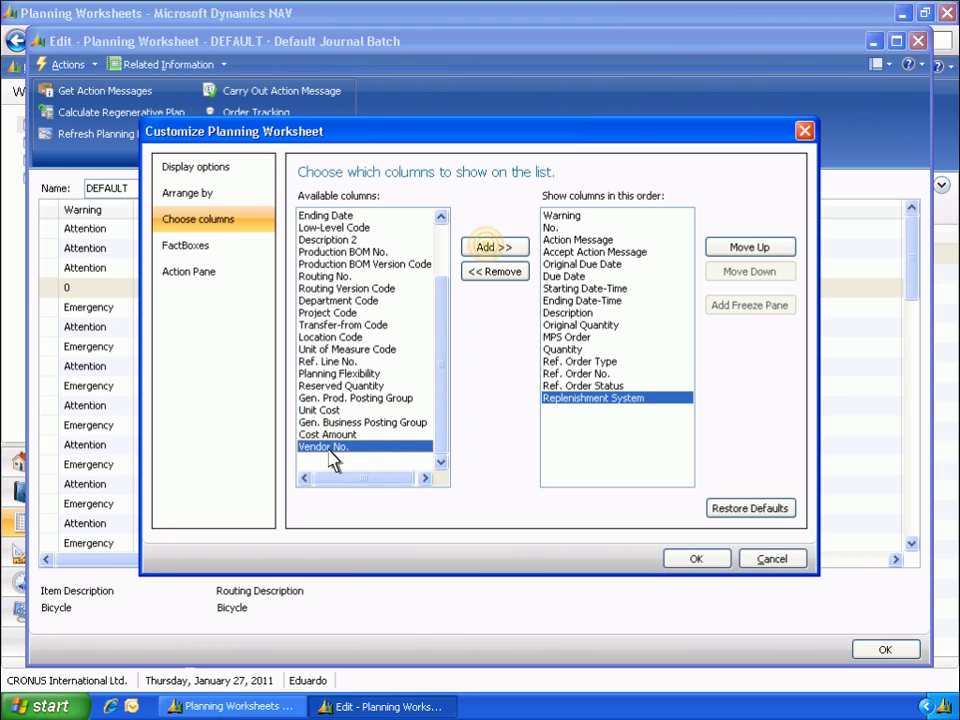
left_click(492, 248)
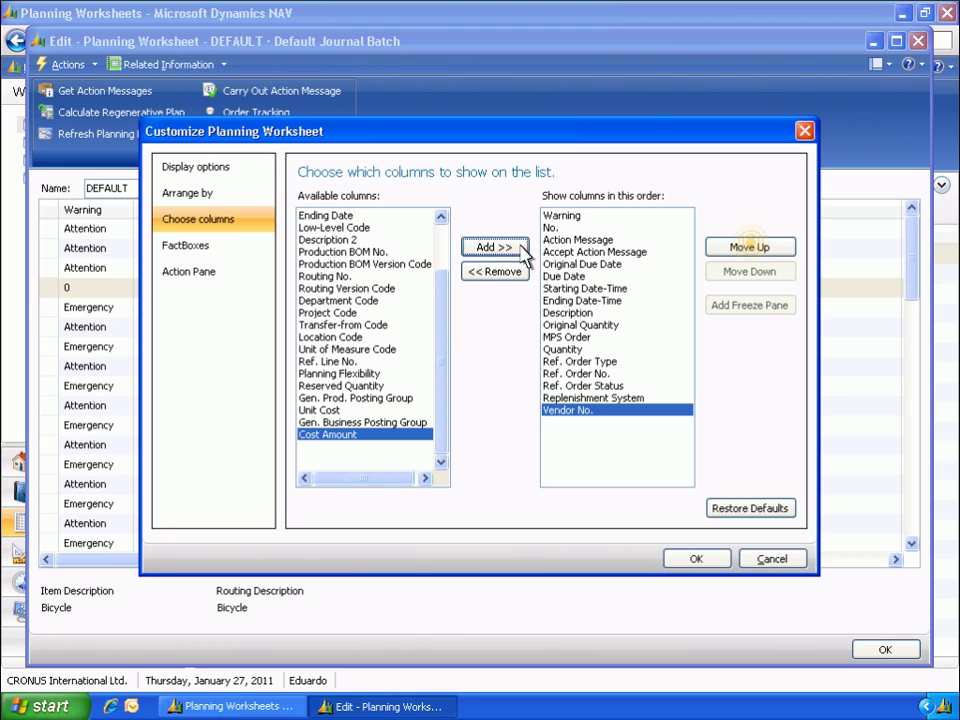
Move Vendor No. and Replenishment System up just below Description and apply the layout.
left_click(750, 247)
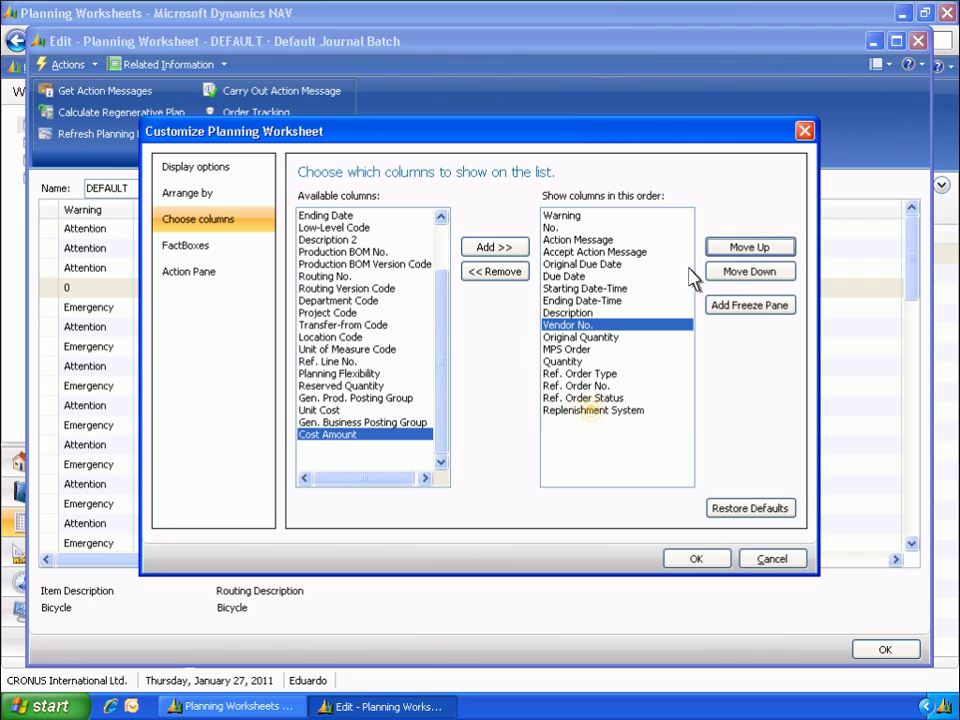
left_click(595, 414)
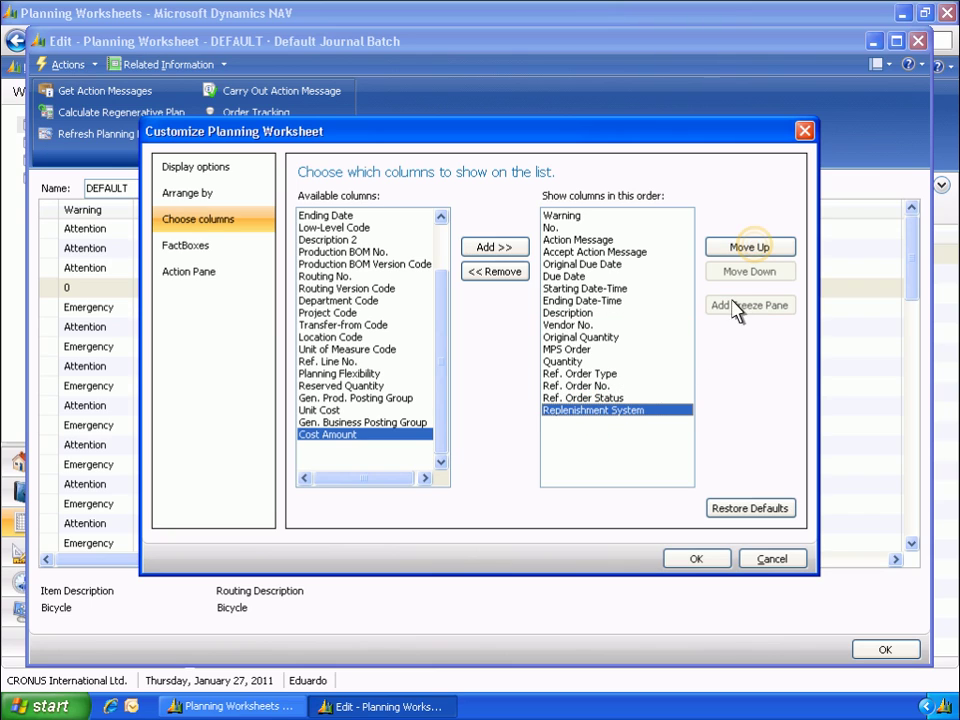
left_click(750, 247)
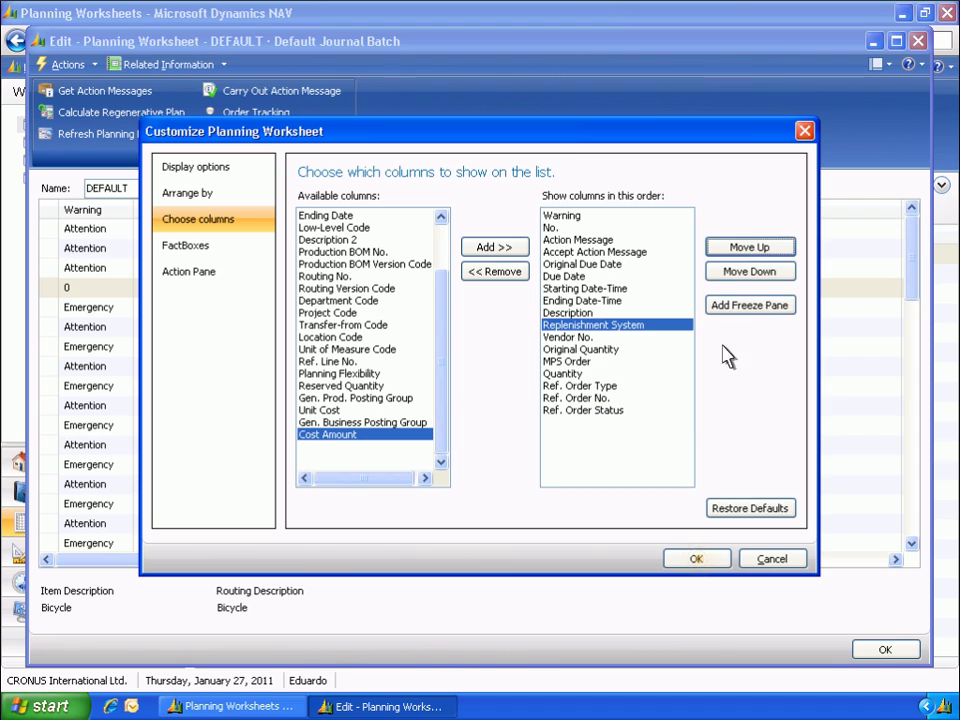
left_click(700, 562)
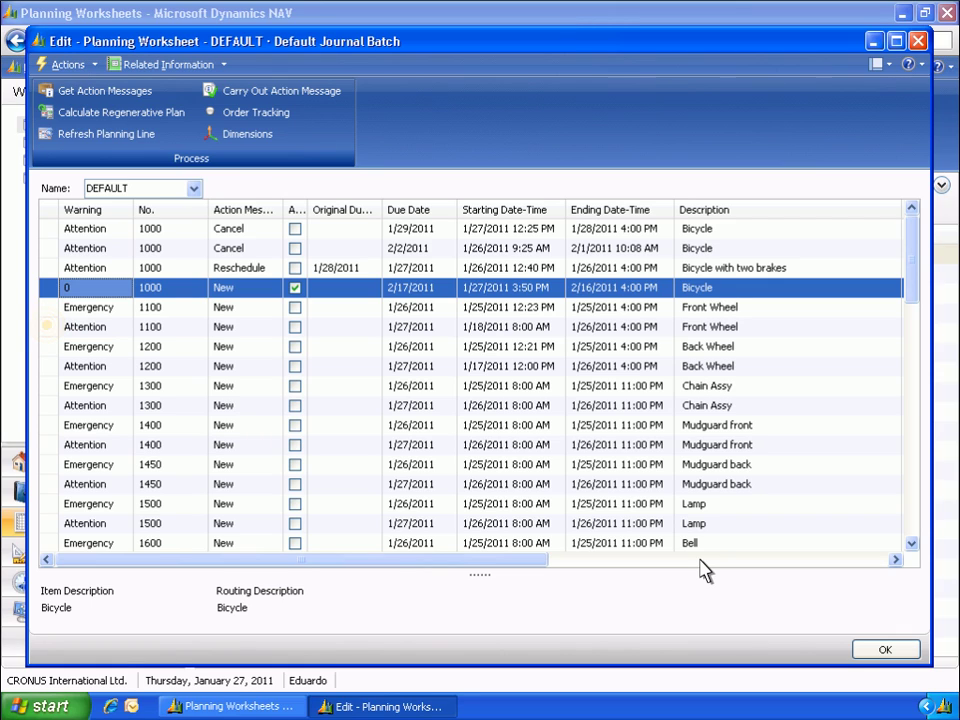
Set the planning worksheet's column header height to 2 lines.
left_click(47, 327)
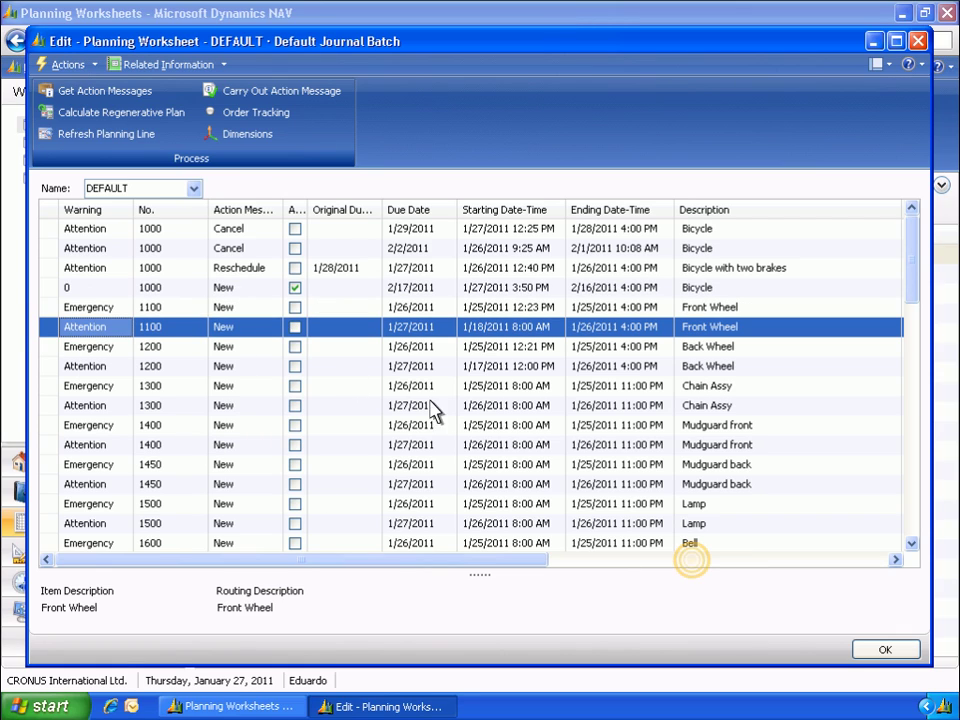
left_click(693, 560)
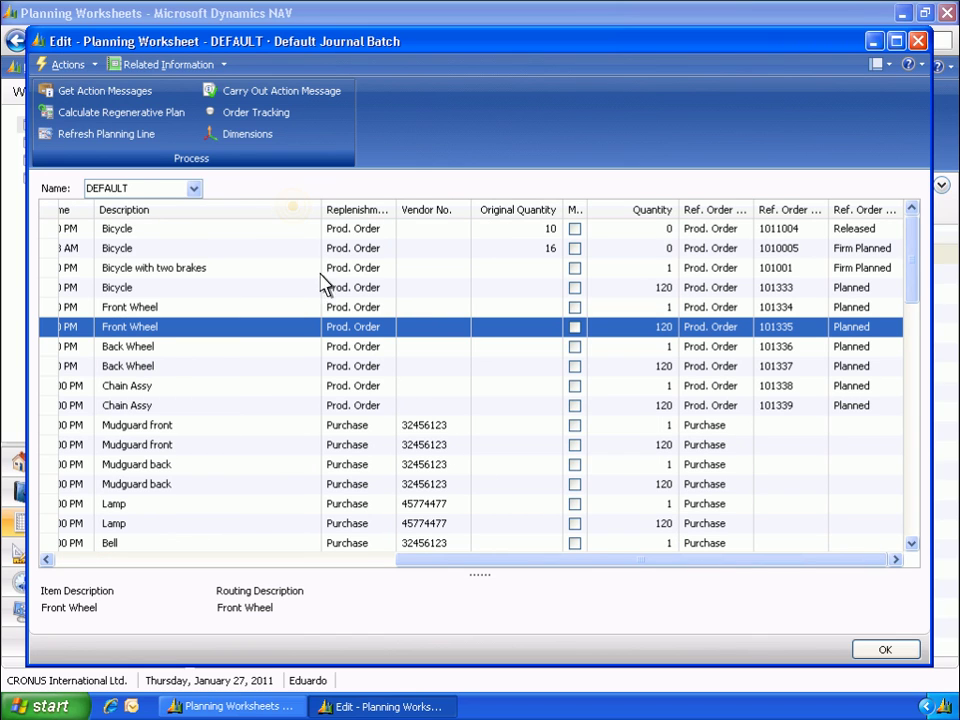
right_click(294, 206)
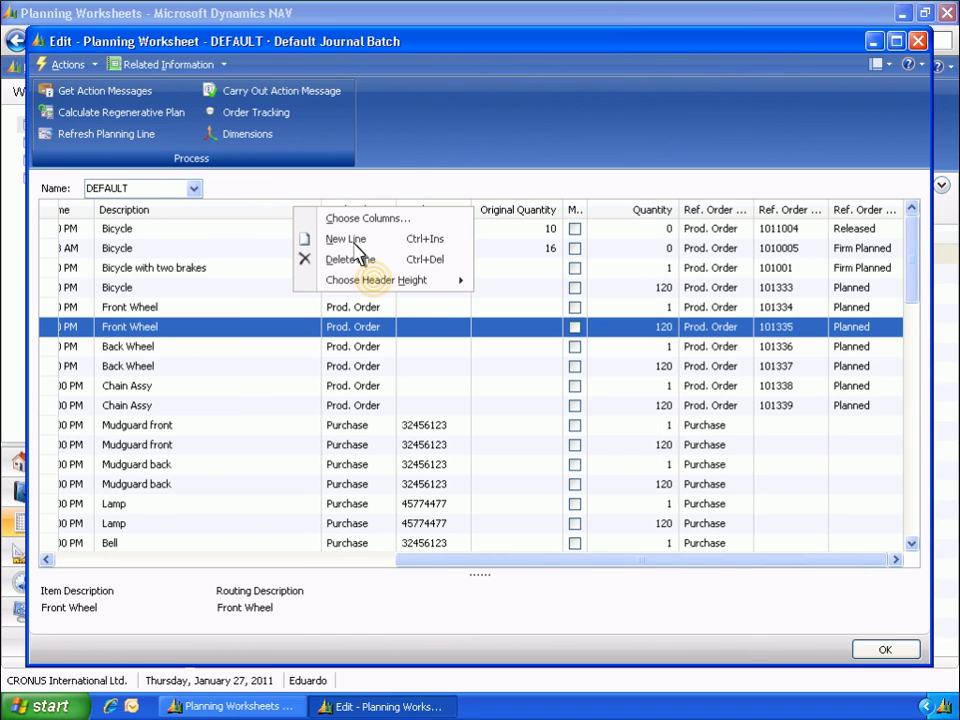
mouse_move(392, 288)
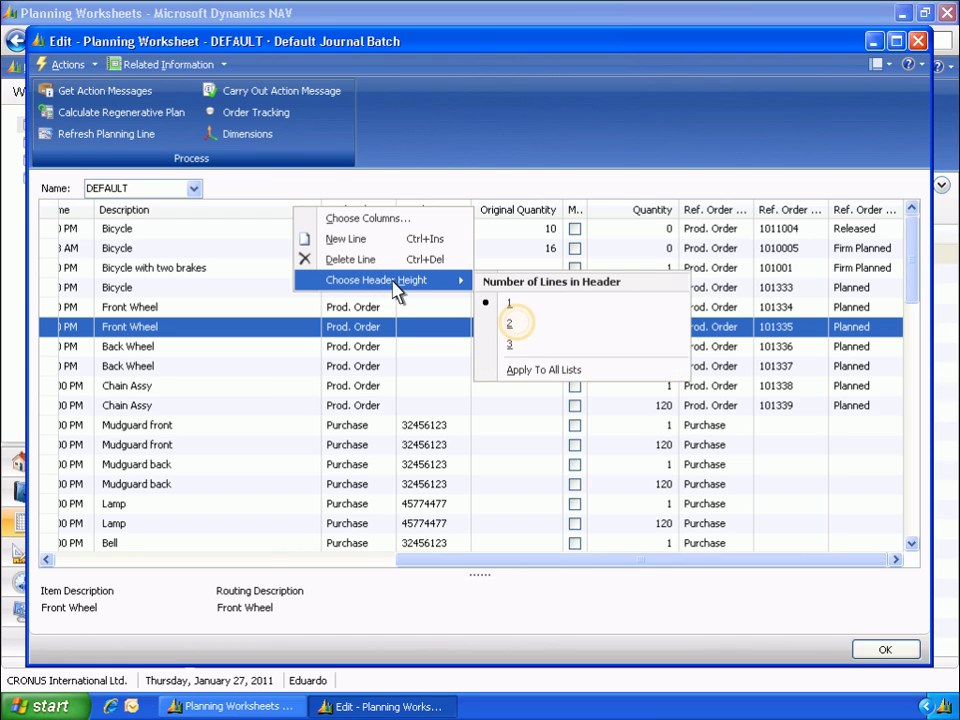
left_click(518, 325)
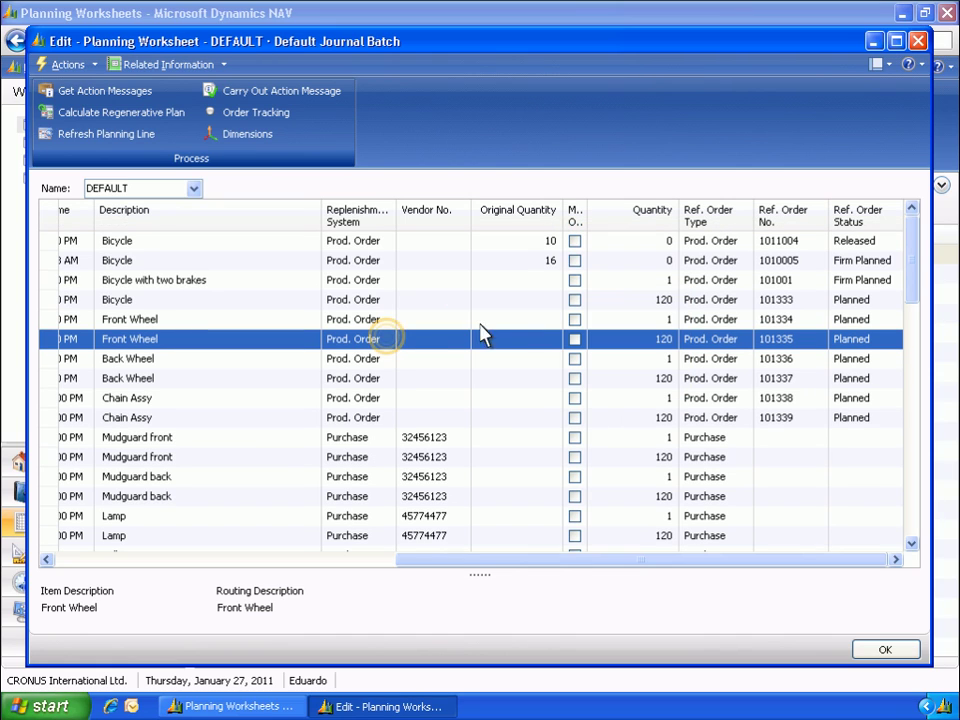
Switch the Front Wheel and Back Wheel lines to Purchase replenishment, vendor 20000.
left_click(389, 340)
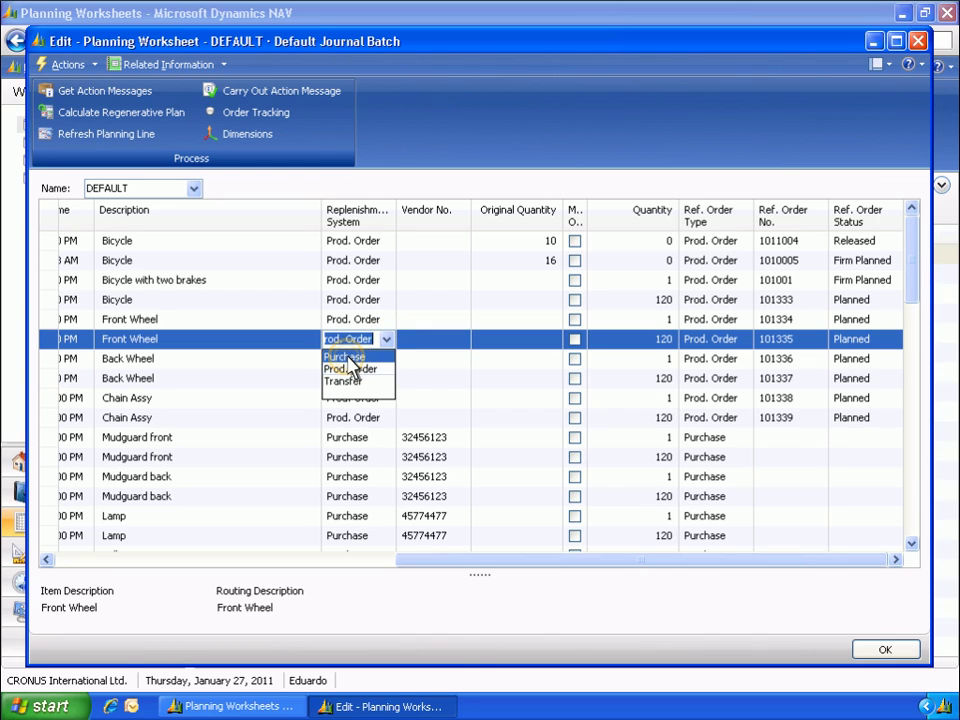
left_click(346, 357)
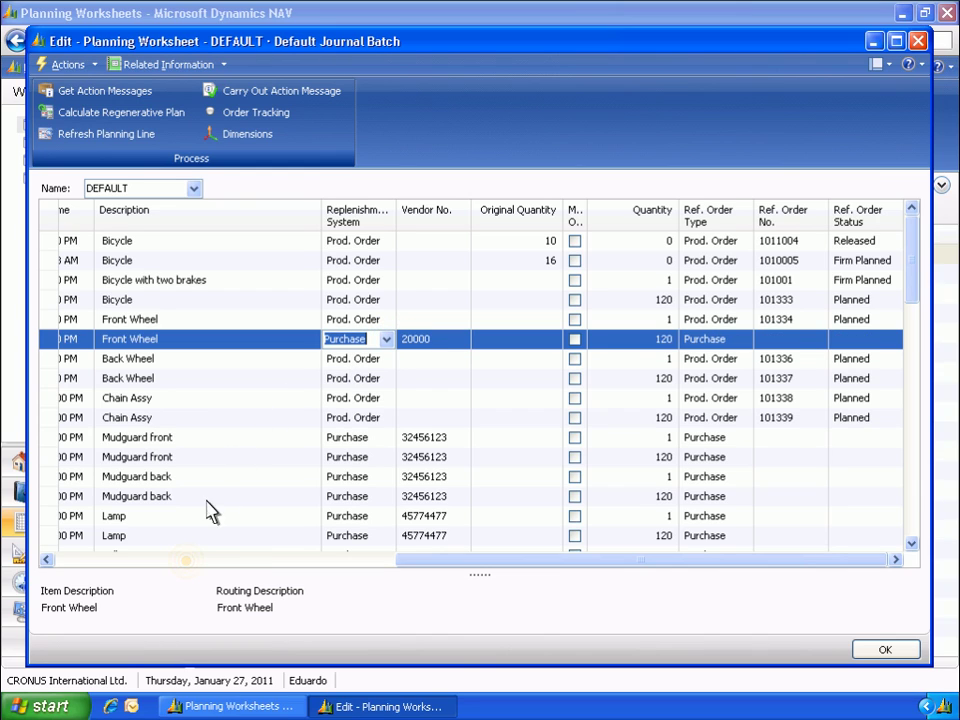
left_click(187, 561)
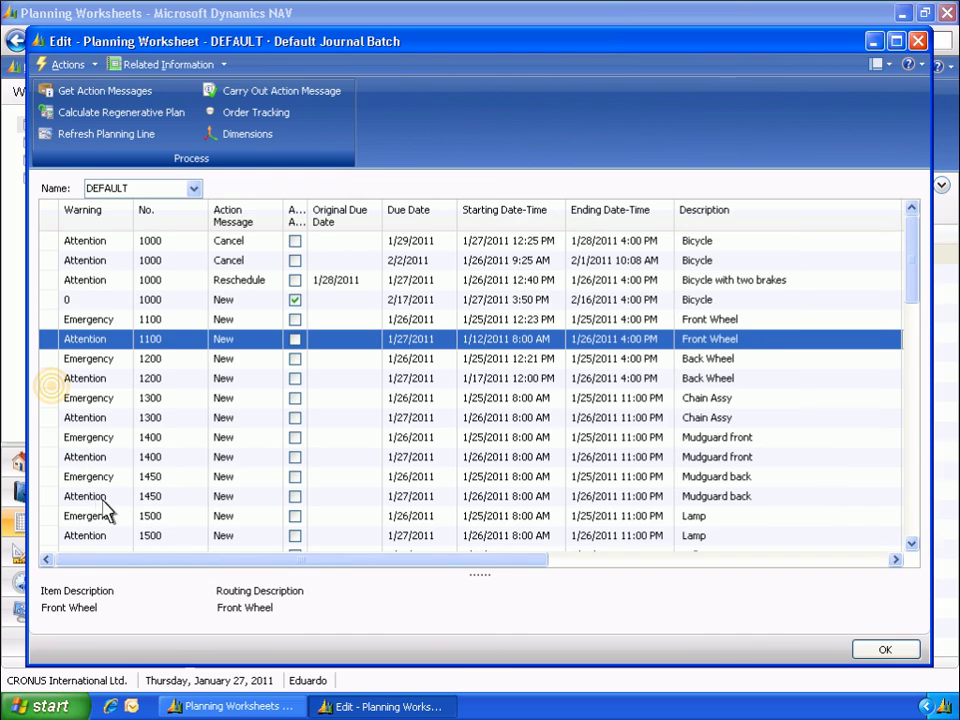
left_click(52, 382)
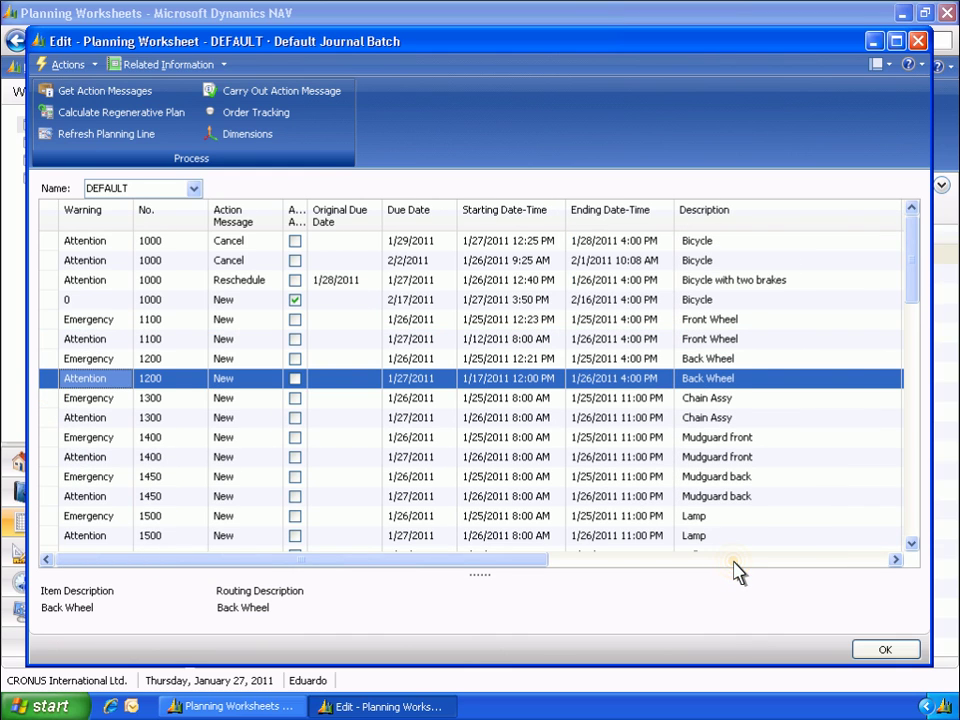
left_click(733, 561)
left_click(385, 379)
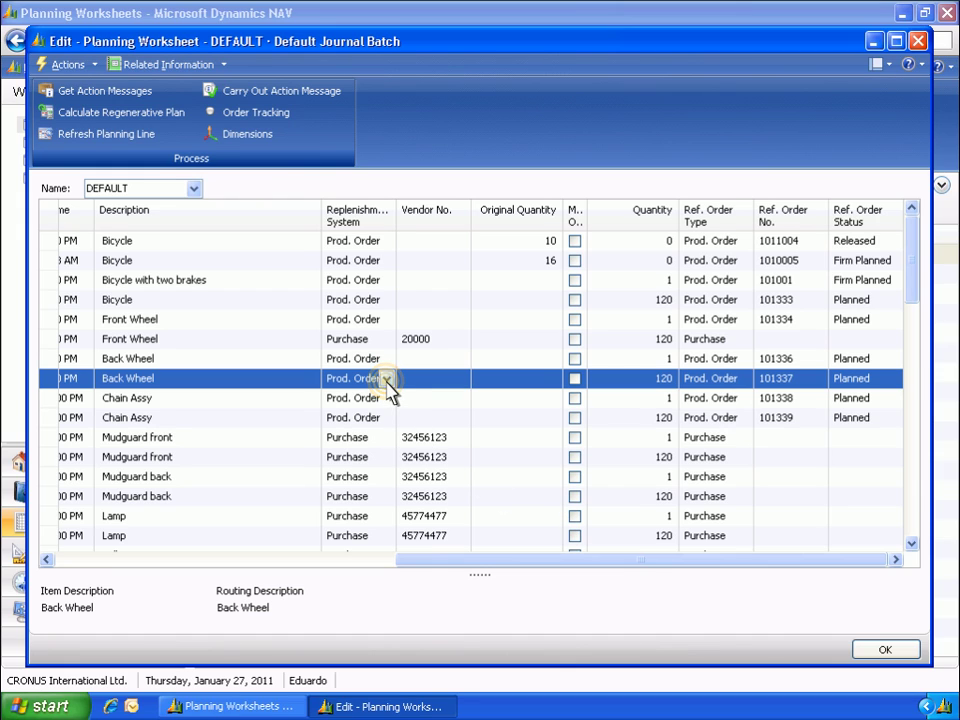
left_click(386, 380)
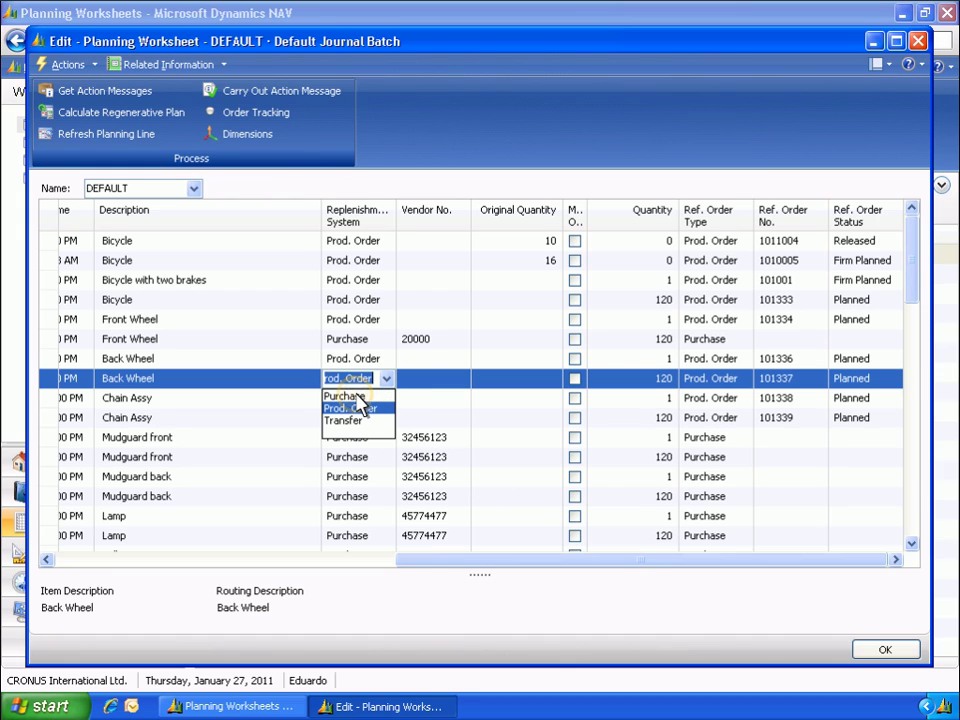
left_click(348, 396)
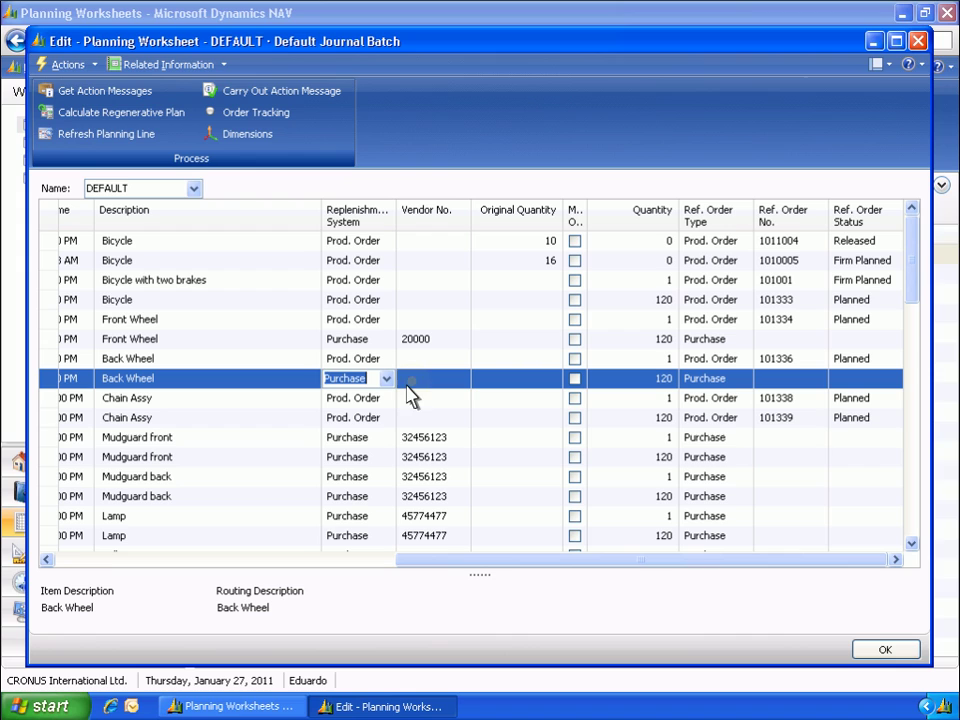
left_click(414, 390)
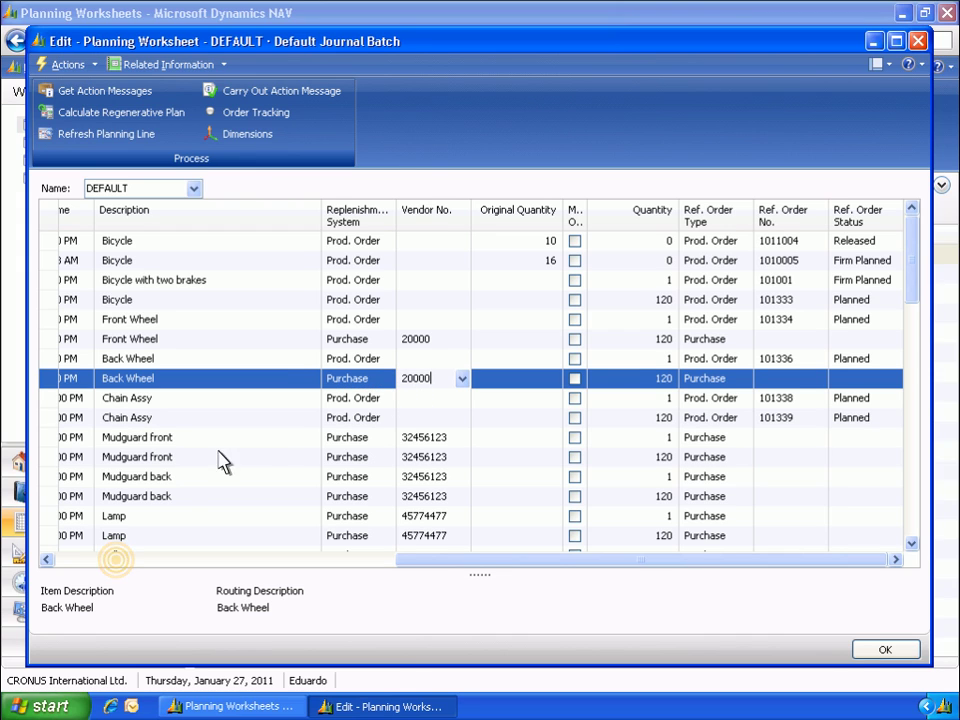
Tick Accept Action Message on the Back Wheel and Front Wheel lines.
left_click(118, 565)
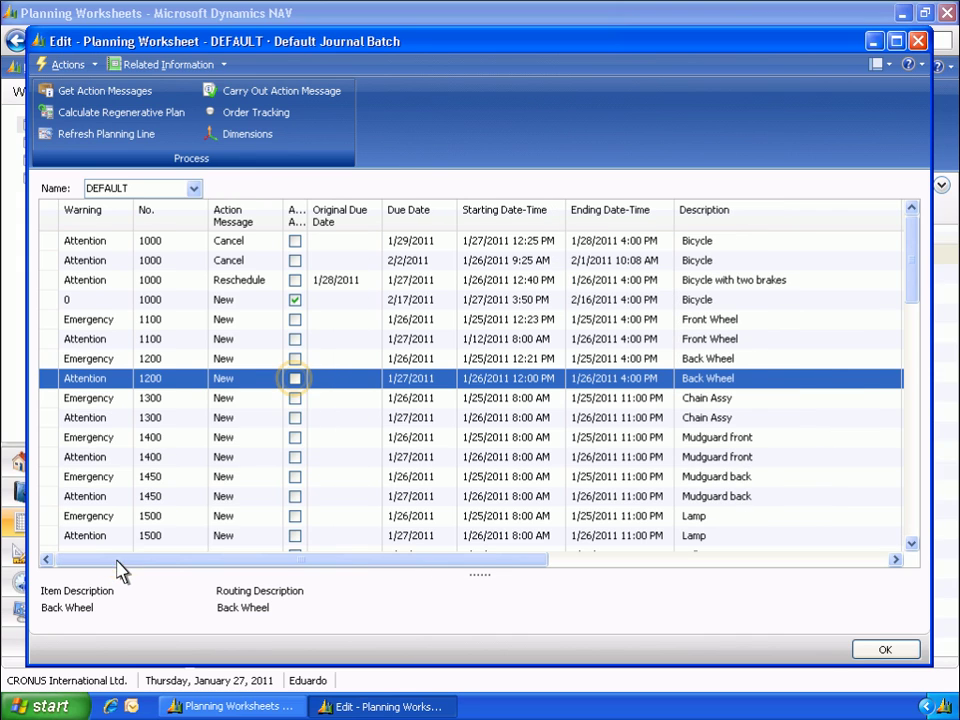
left_click(295, 379)
left_click(296, 340)
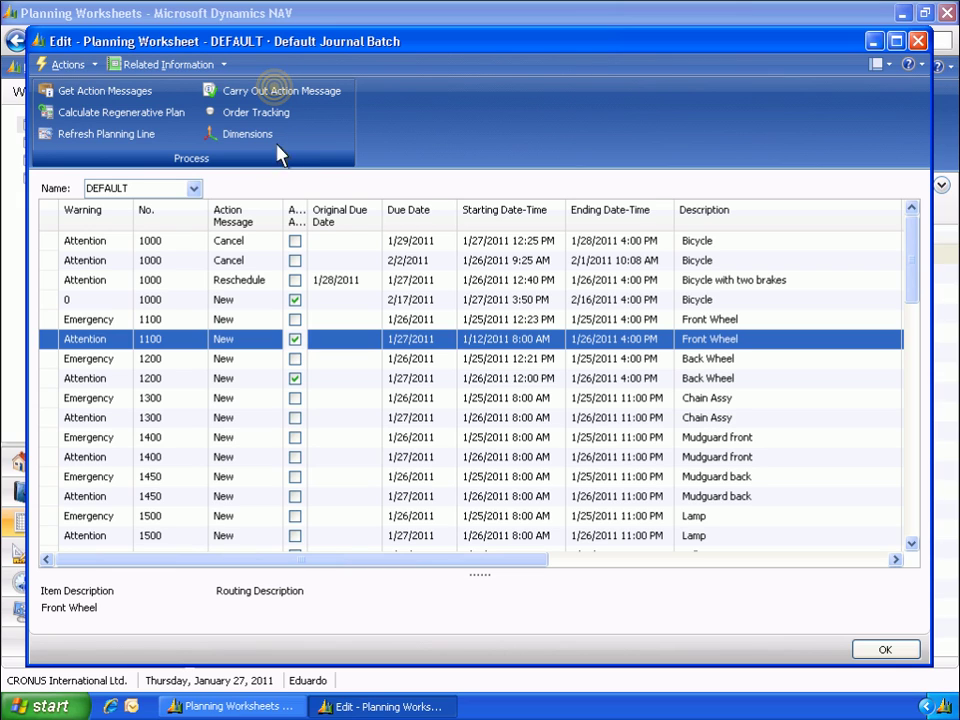
Carry out the action messages with Firm Planned production orders and Make Purch. Orders.
left_click(277, 96)
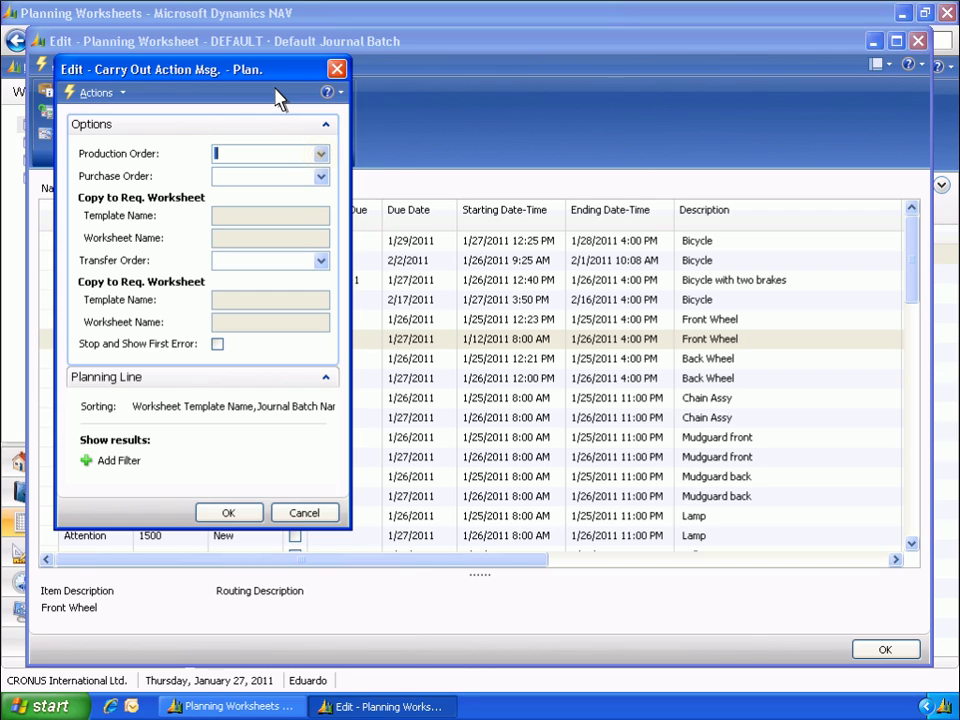
left_click(321, 154)
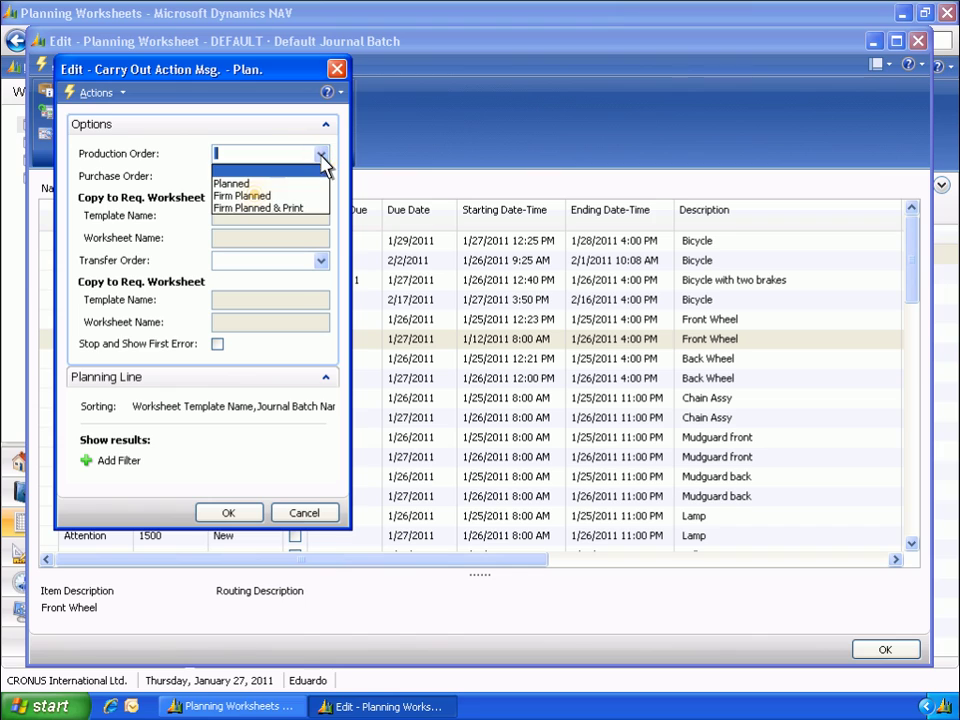
left_click(259, 197)
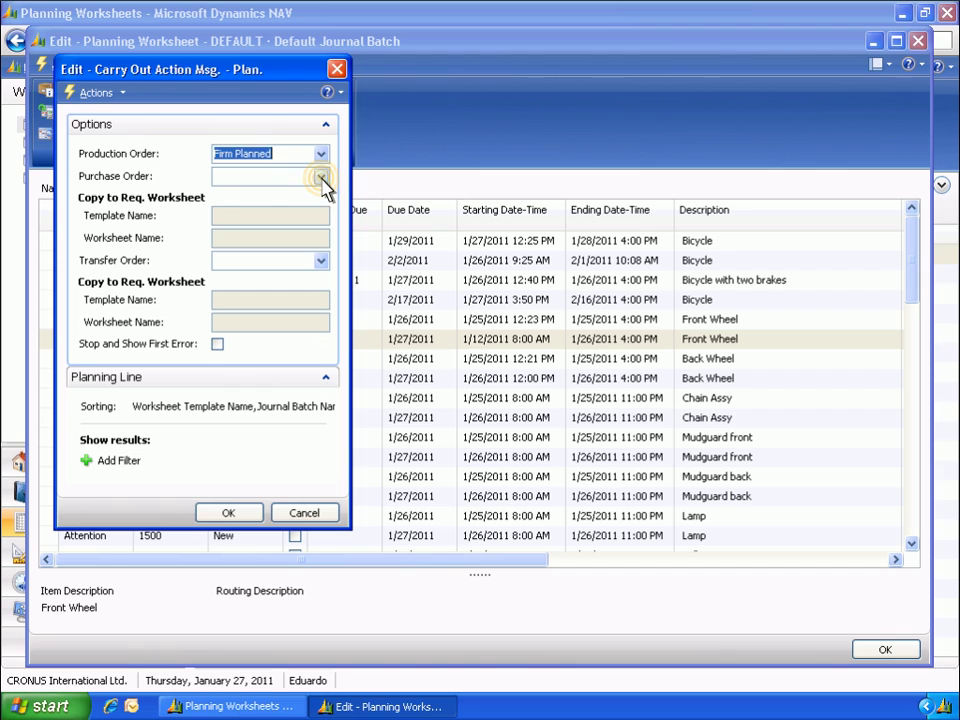
left_click(321, 177)
left_click(275, 206)
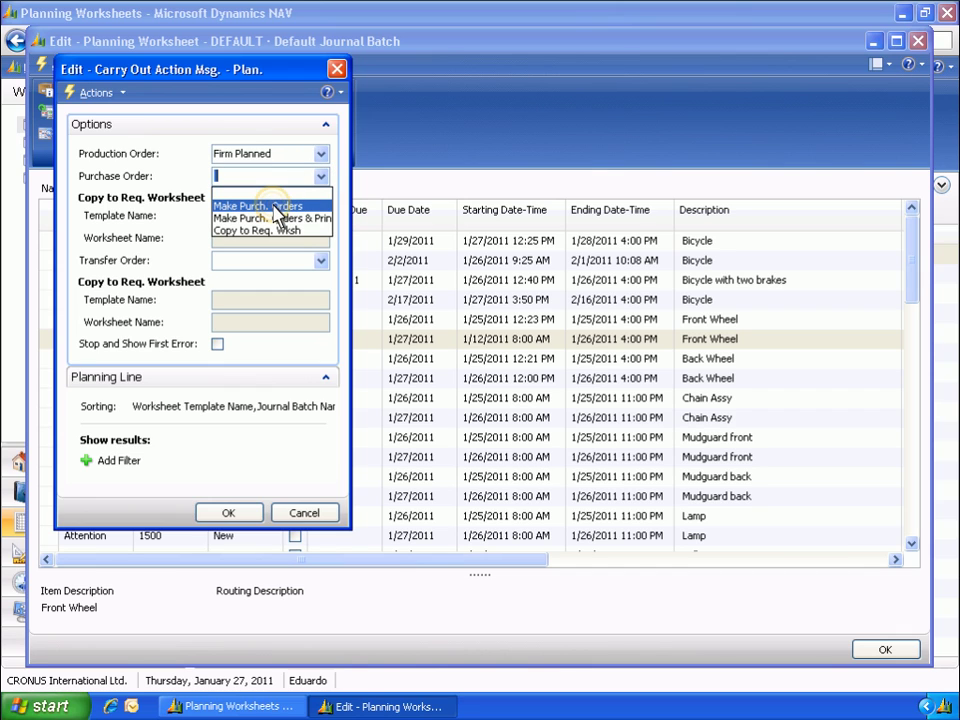
left_click(227, 512)
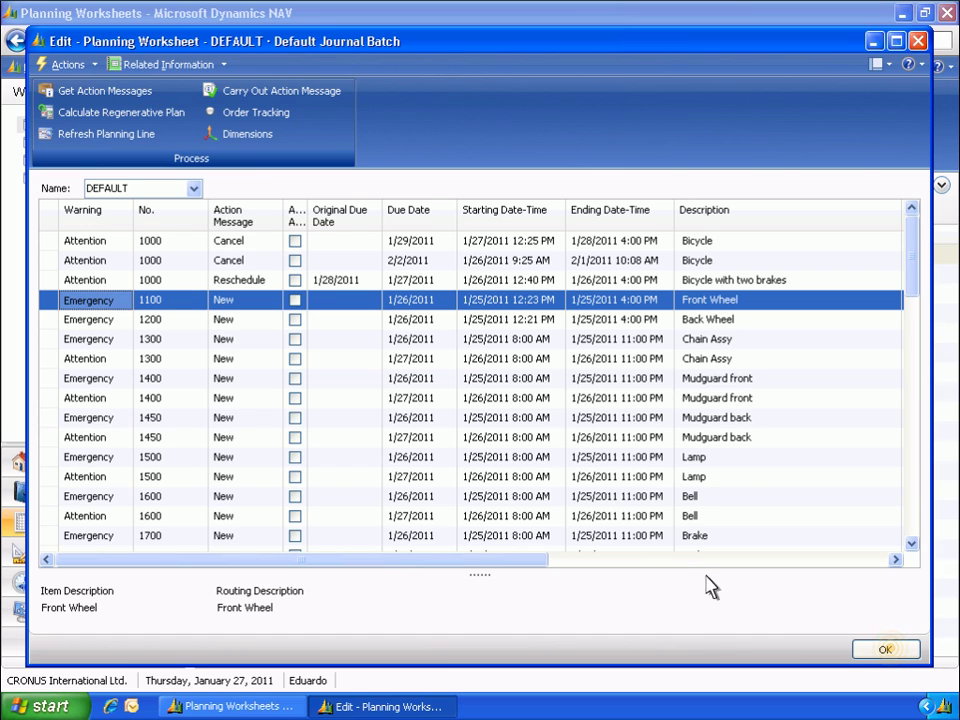
Close the planning worksheet and show the Sales Orders list under Home.
left_click(886, 650)
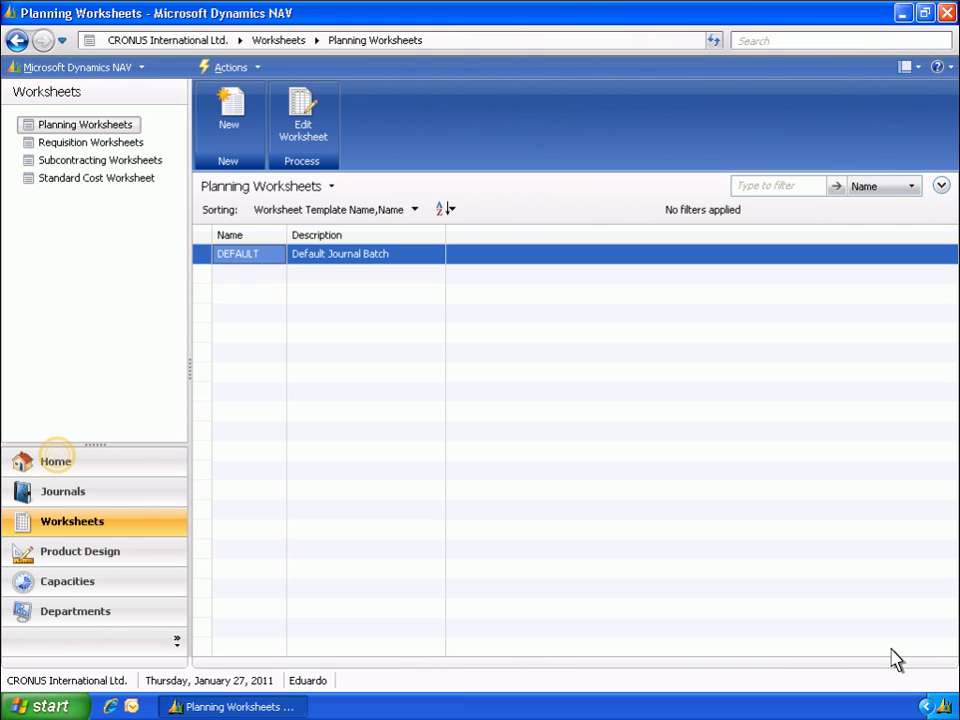
left_click(52, 462)
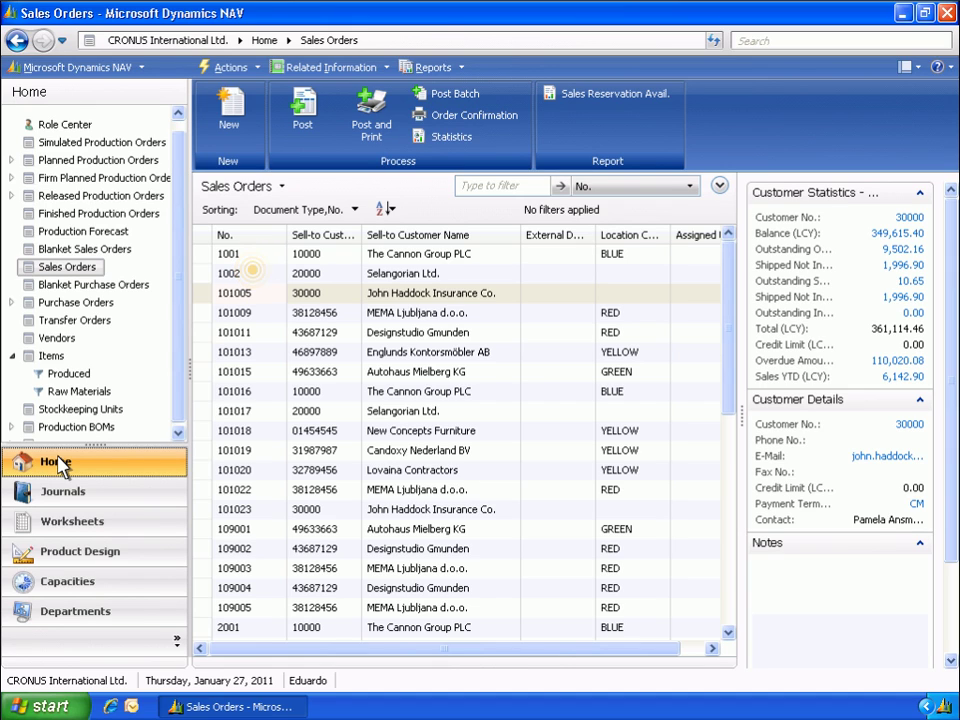
Open sales order 1002 and bring up the line Functions for Order Tracking on the Bicycle line.
double_click(253, 275)
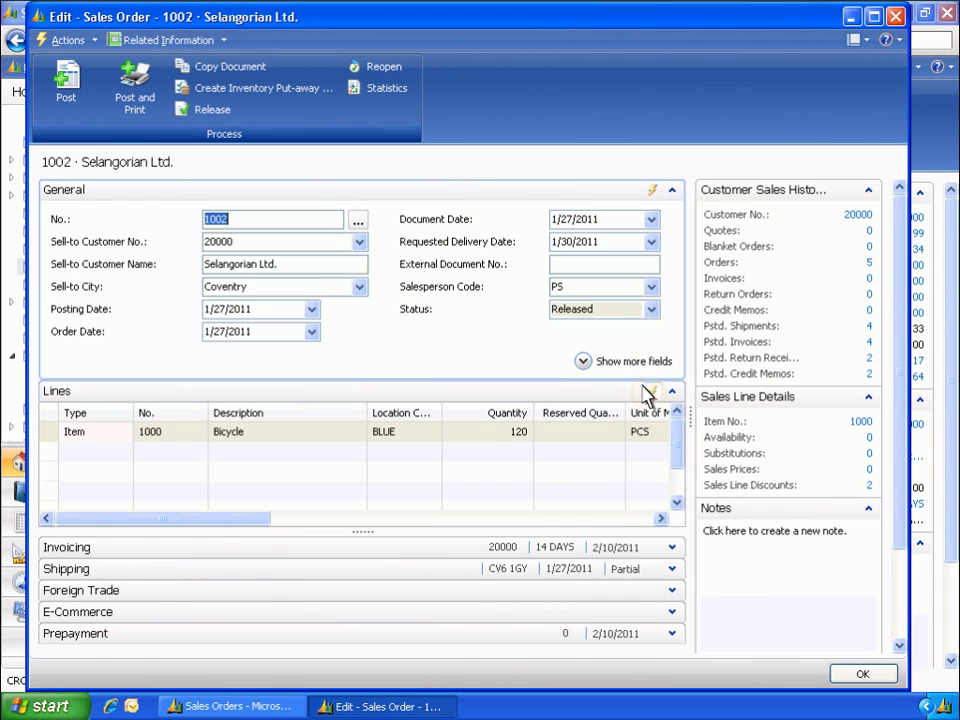
left_click(651, 391)
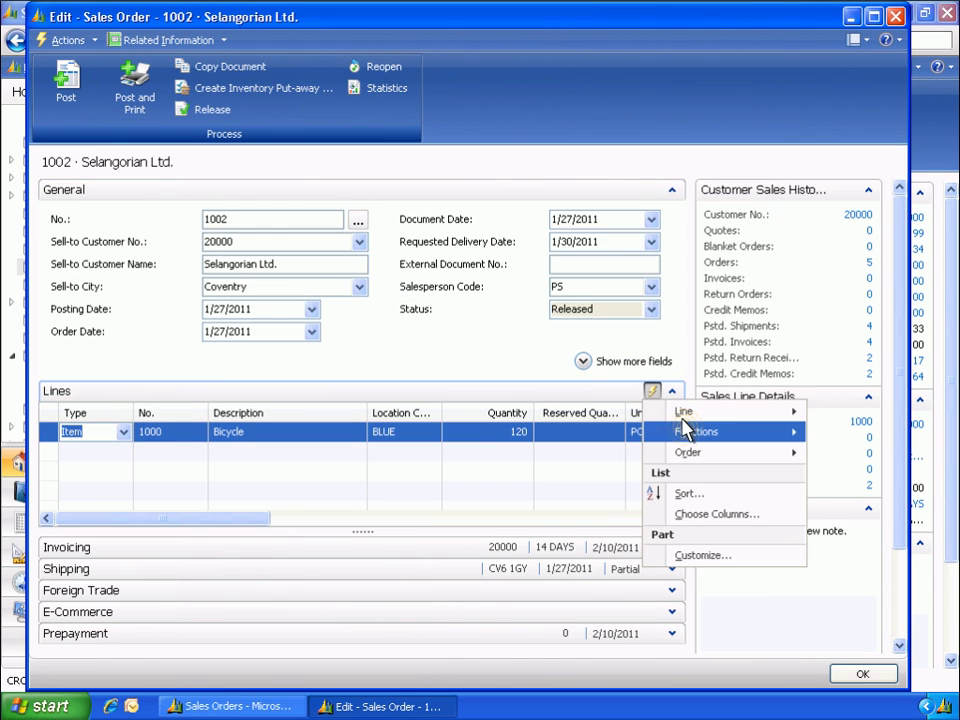
left_click(688, 438)
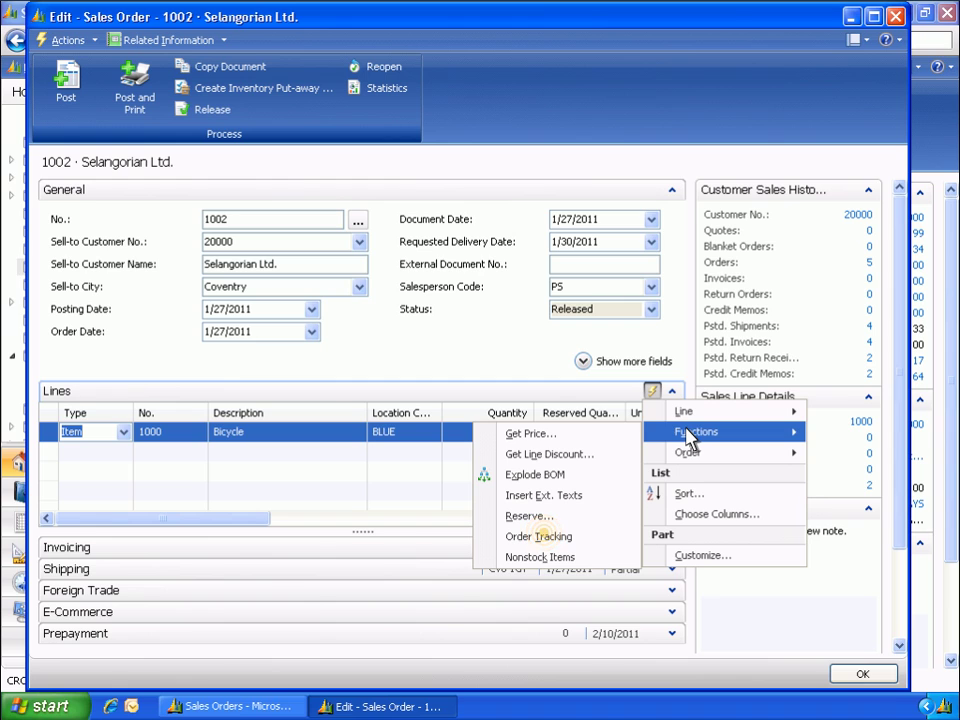
left_click(546, 543)
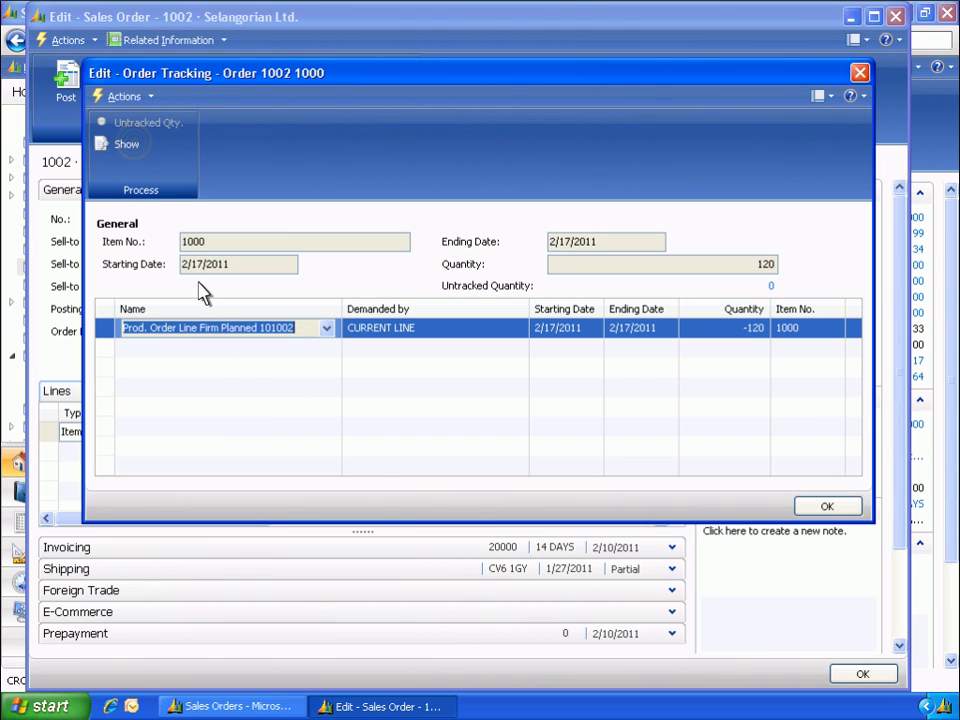
left_click(128, 145)
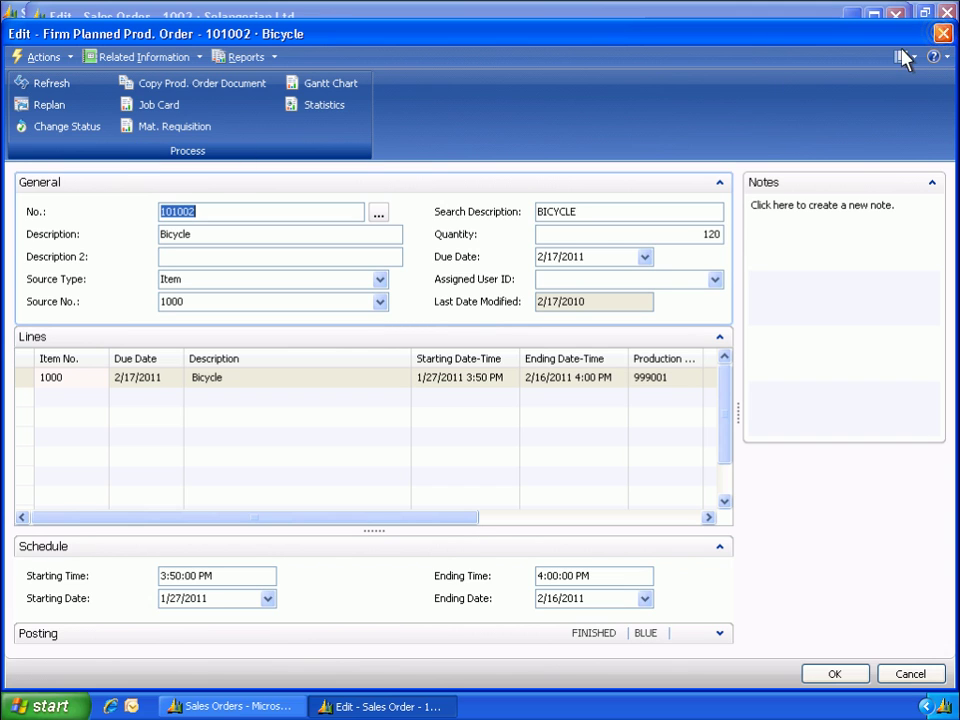
left_click(942, 33)
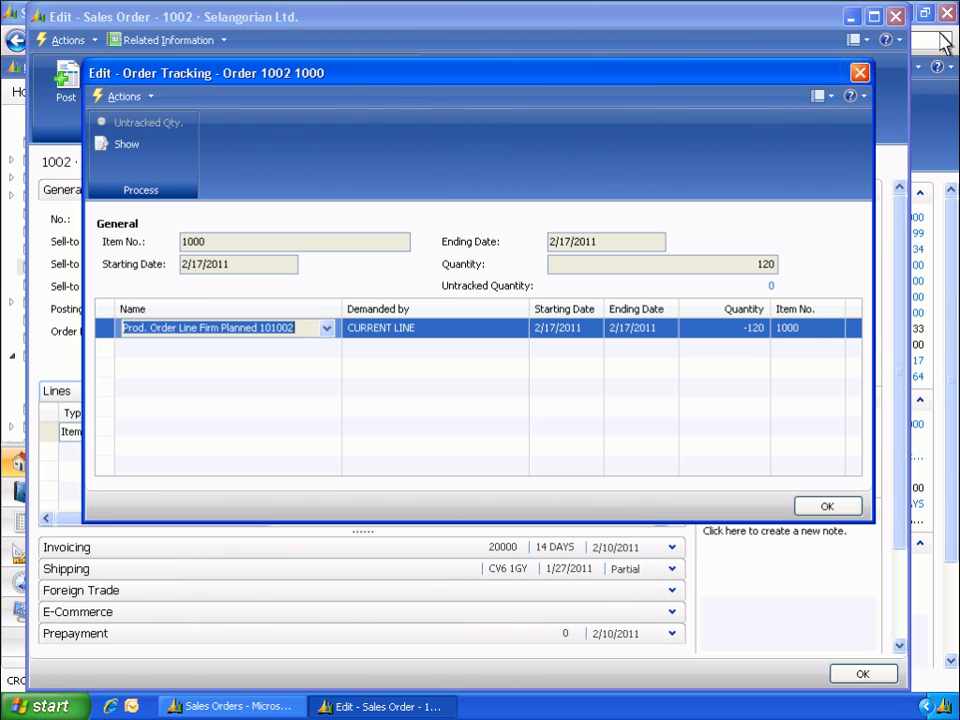
Reopen sales order 1002, set the Bicycle quantity to 115, release it and close it.
left_click(860, 73)
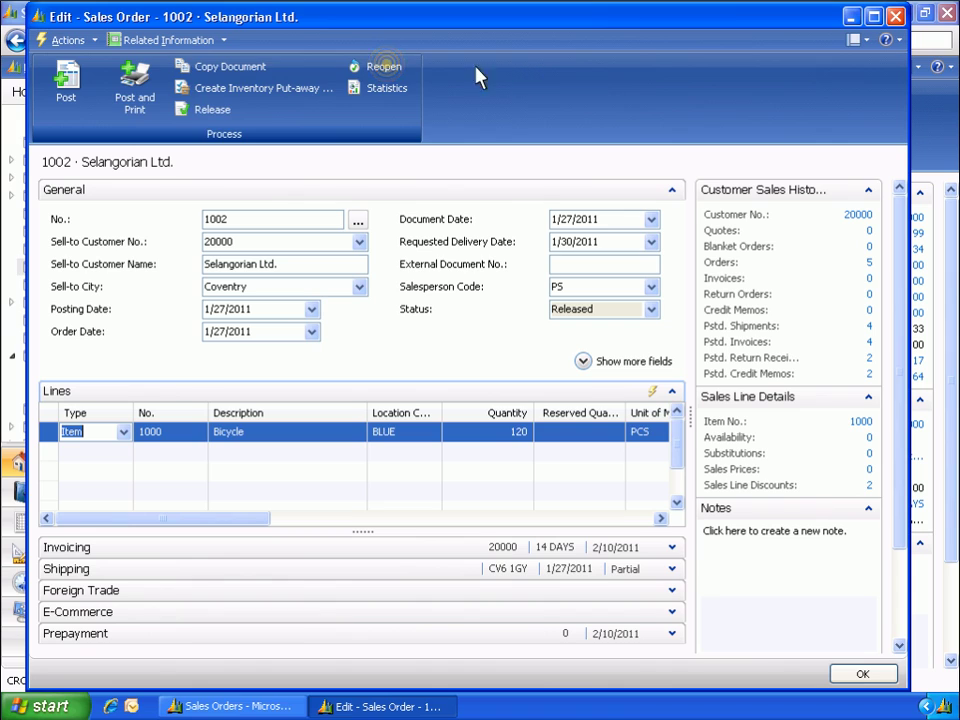
left_click(385, 67)
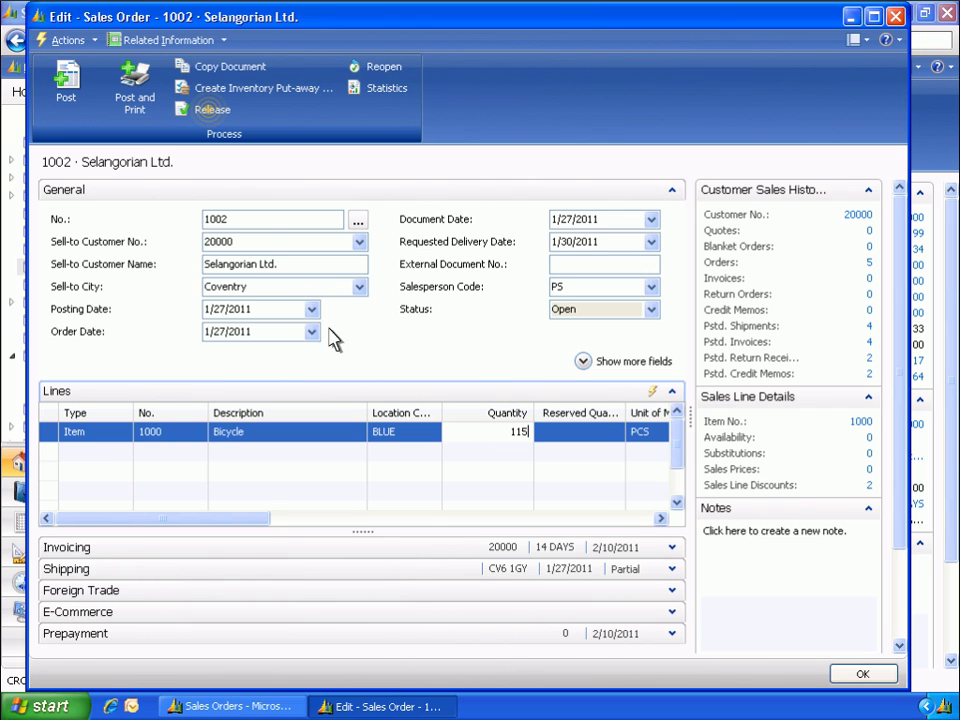
left_click(211, 112)
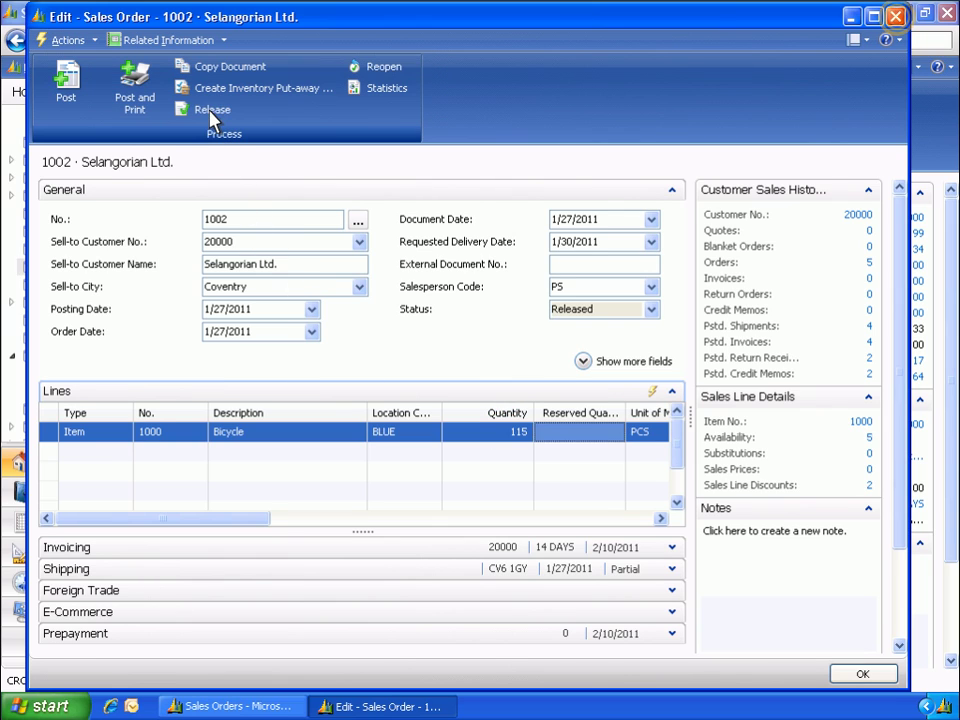
left_click(896, 18)
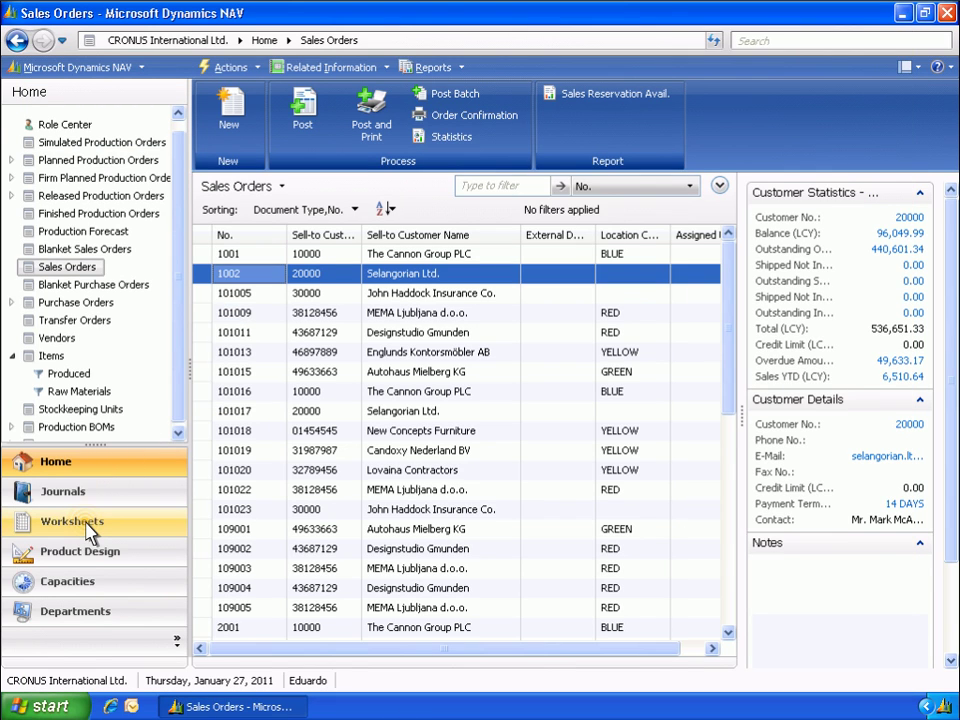
Open the DEFAULT planning worksheet and run Calculate Regenerative Plan with the existing options.
left_click(90, 532)
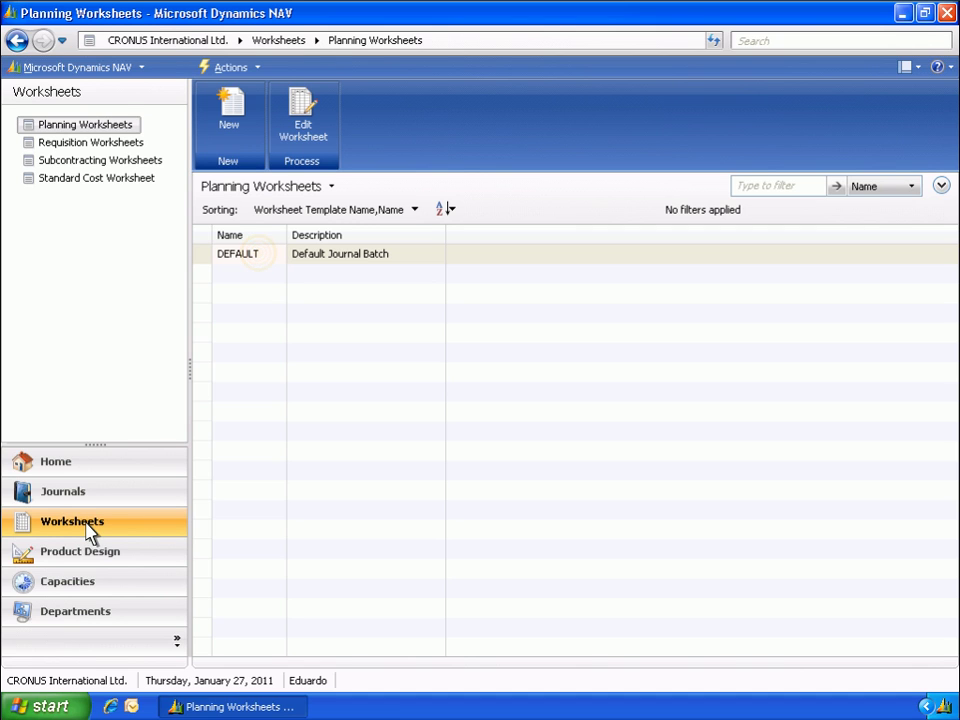
double_click(259, 256)
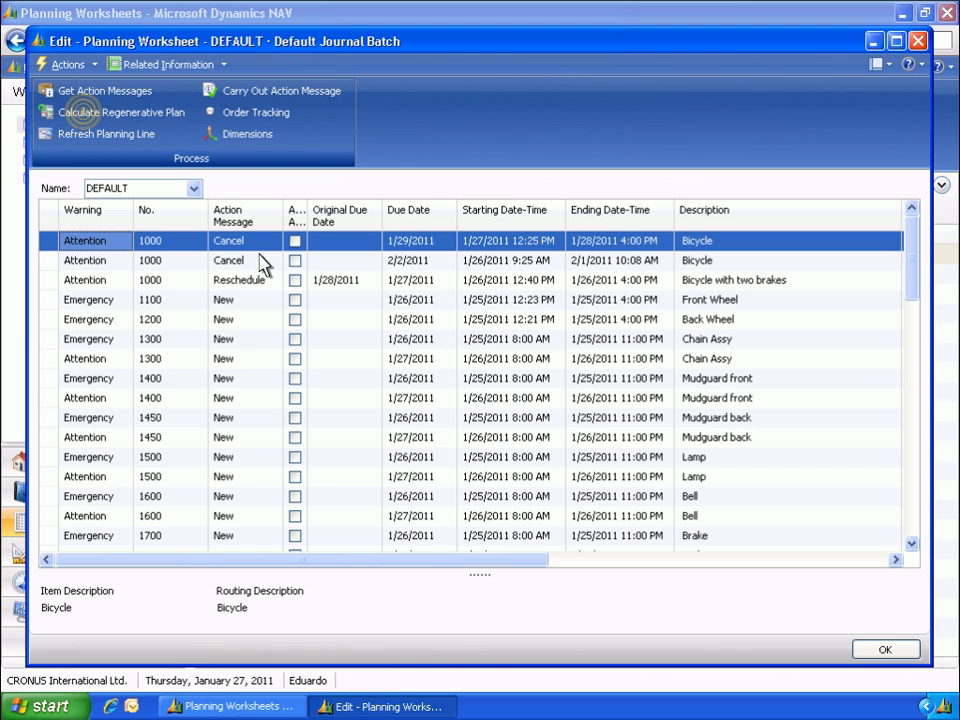
left_click(86, 114)
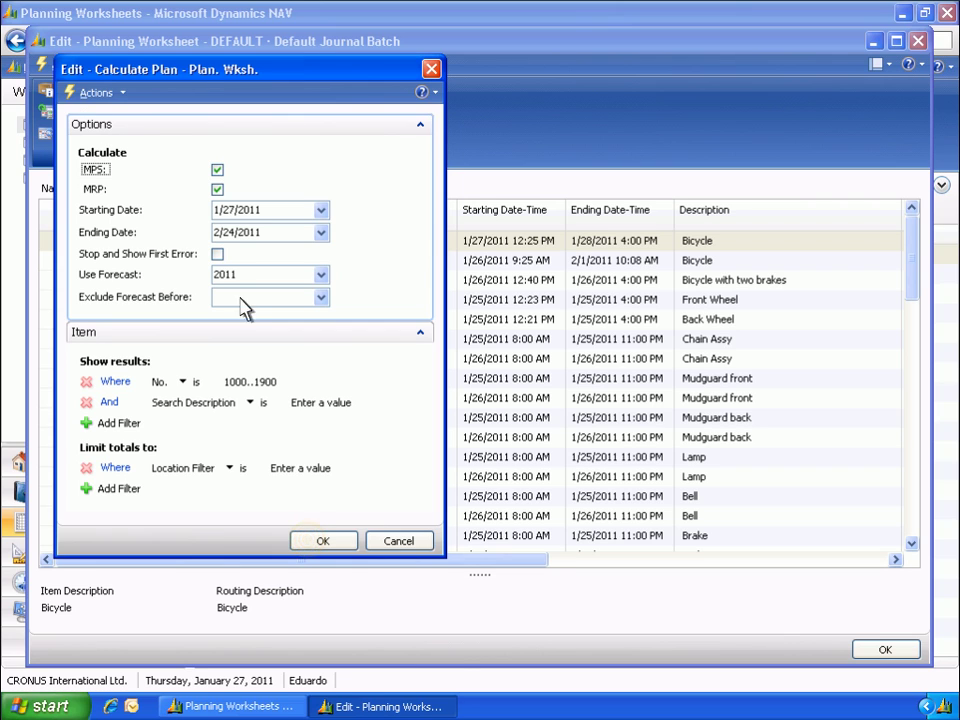
left_click(318, 541)
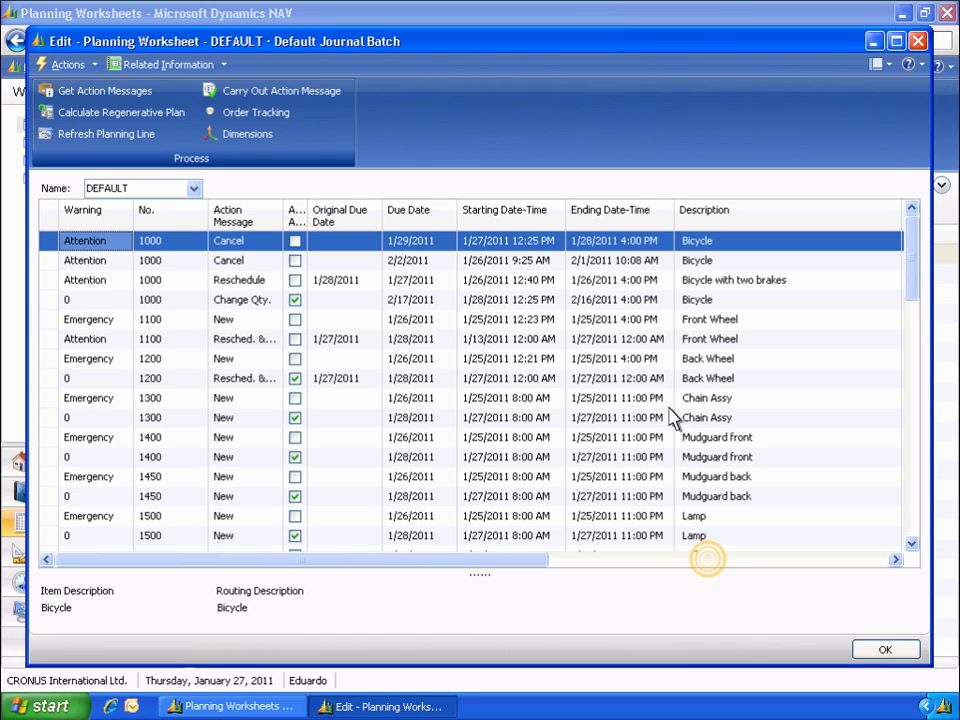
Carry out the accepted Bicycle Change Qty. and wheel lines, then close the worksheet.
left_click(709, 560)
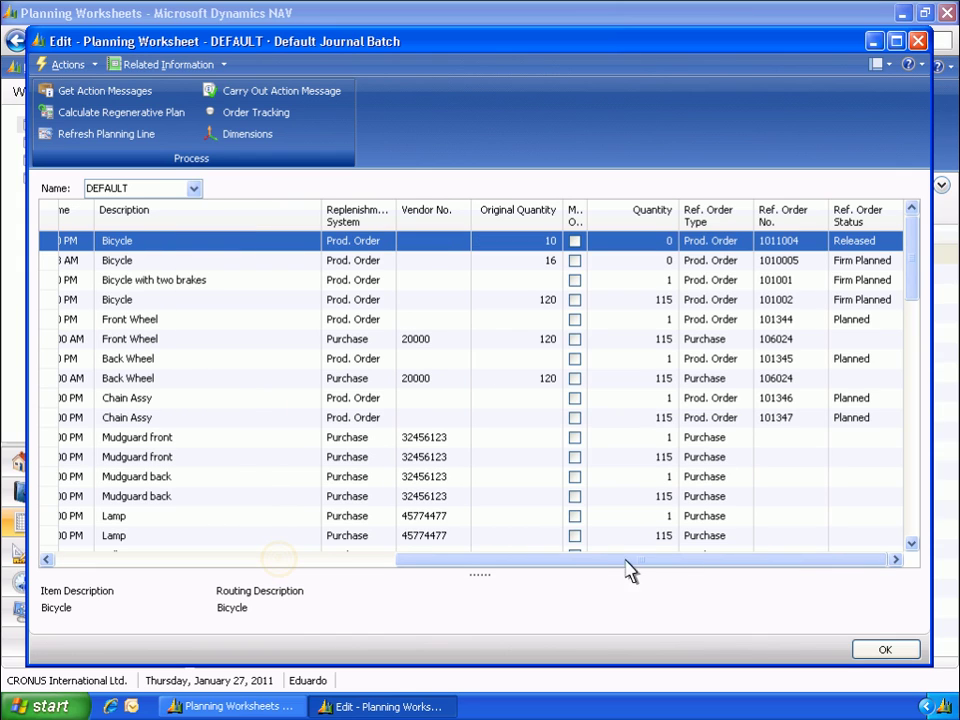
left_click(281, 560)
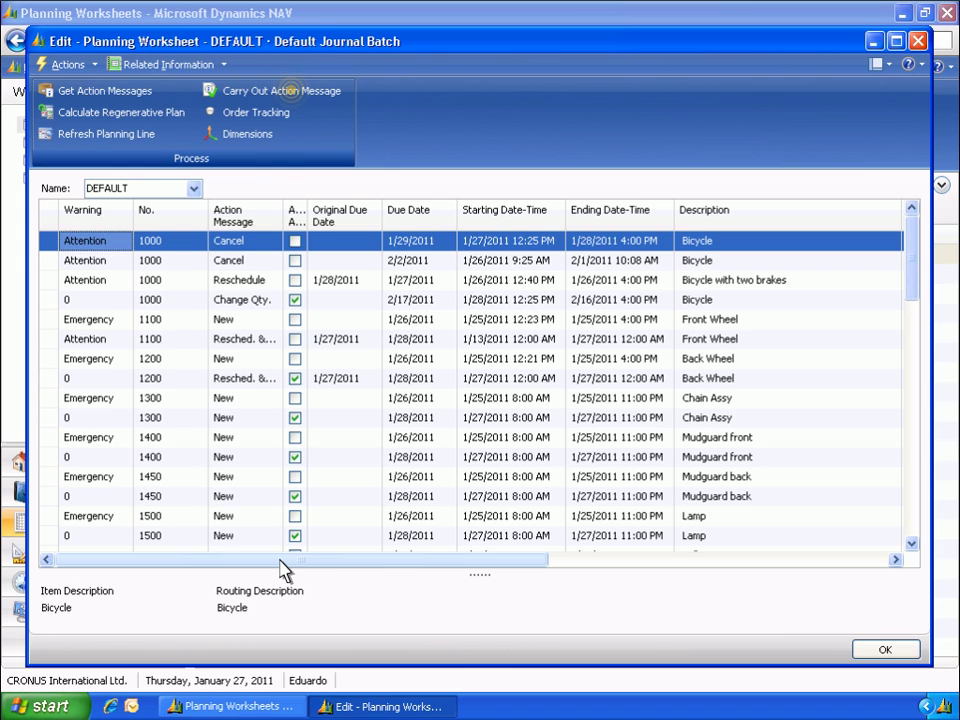
left_click(283, 92)
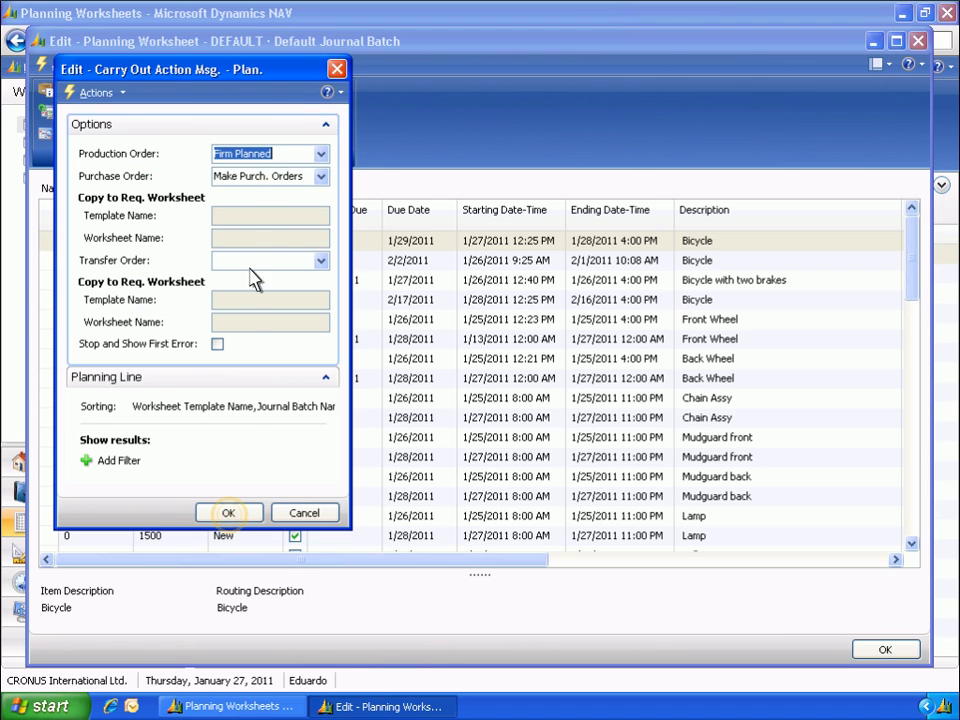
left_click(228, 512)
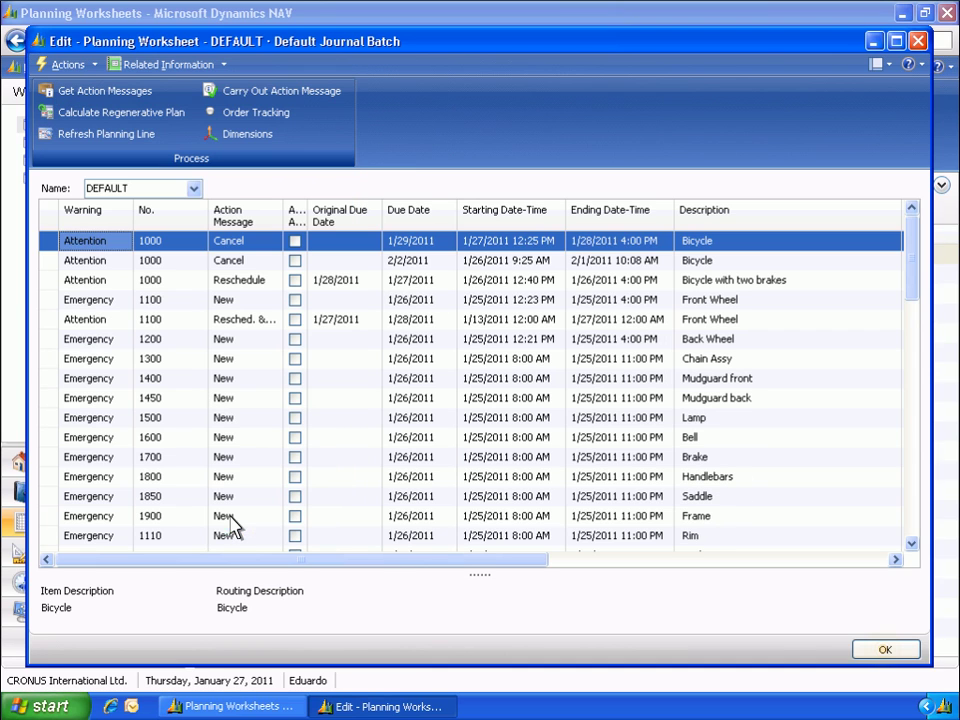
left_click(885, 652)
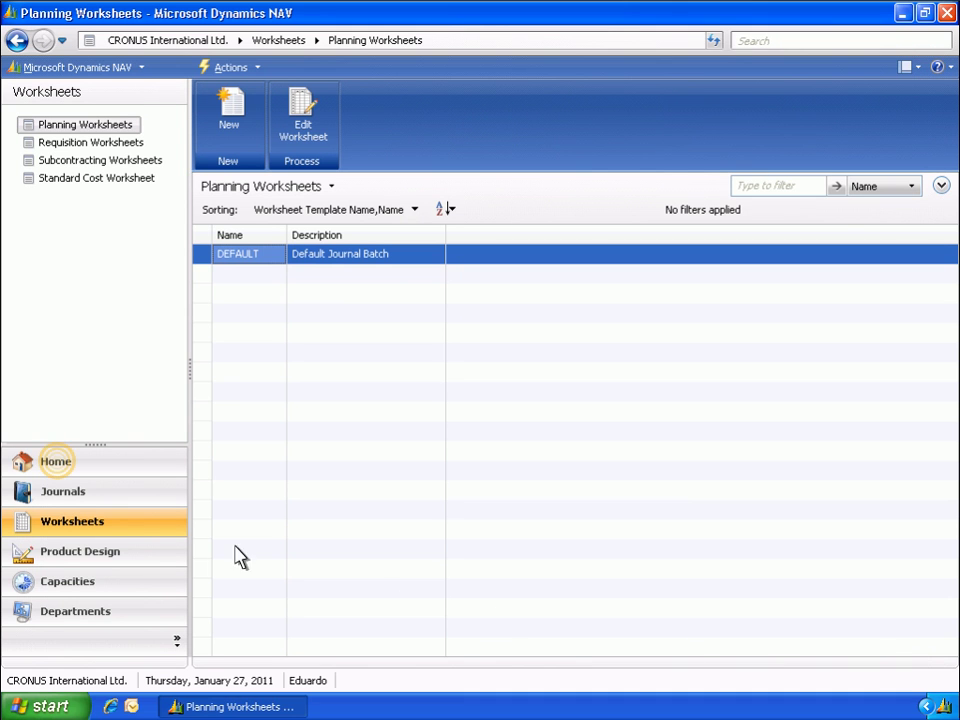
Go back to Home and show the Firm Planned Production Orders list with Bicycle order 101002.
left_click(58, 465)
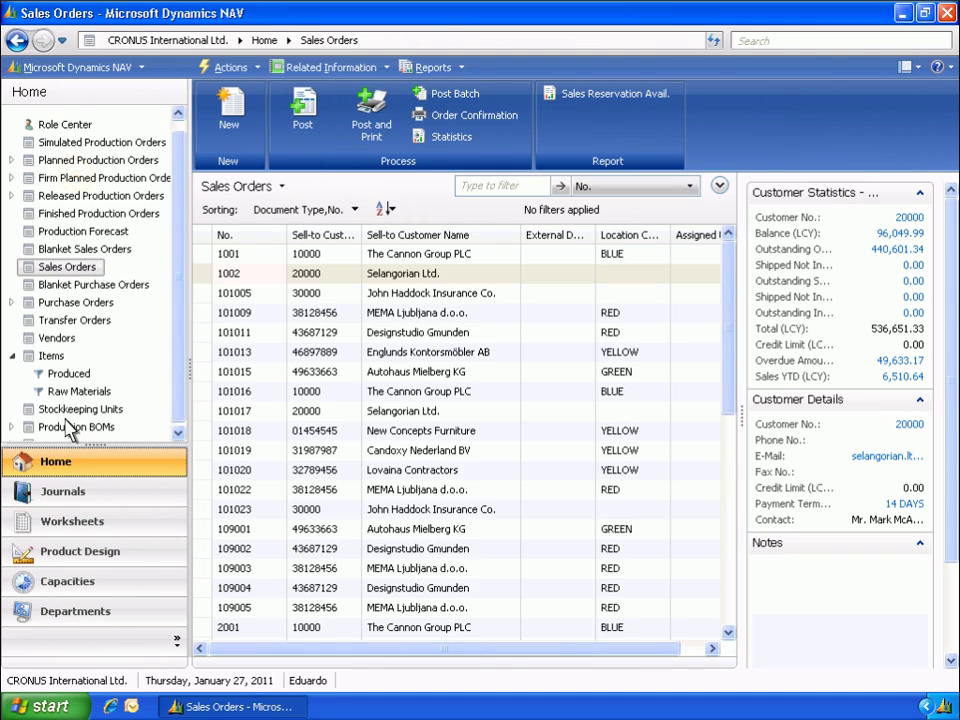
left_click(80, 178)
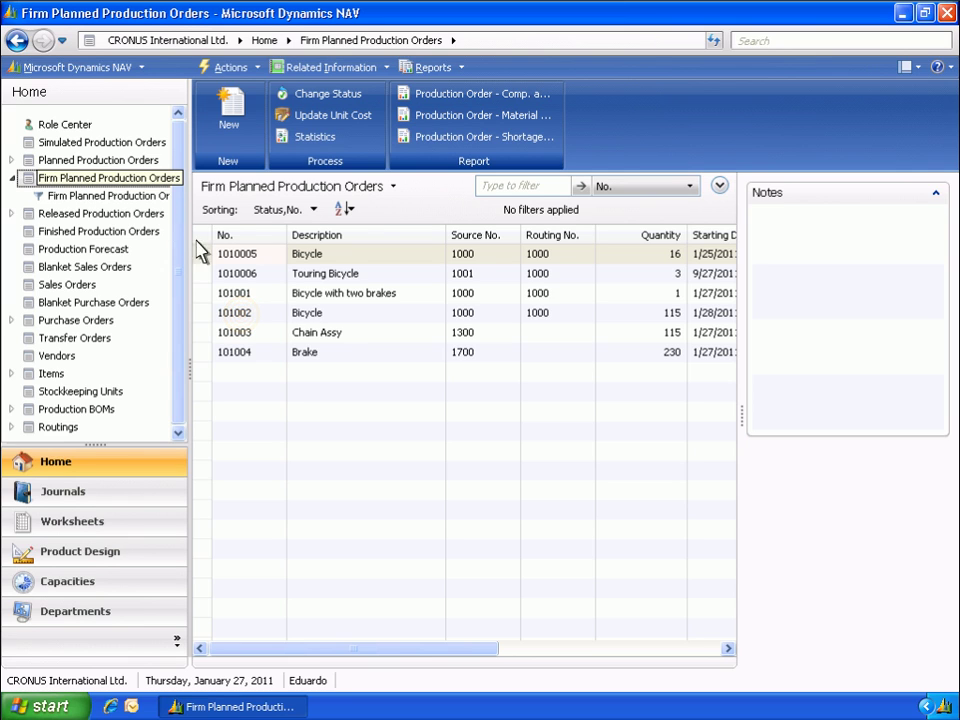
Open order 101002 and change its status to Released, creating released production order 101004.
double_click(240, 314)
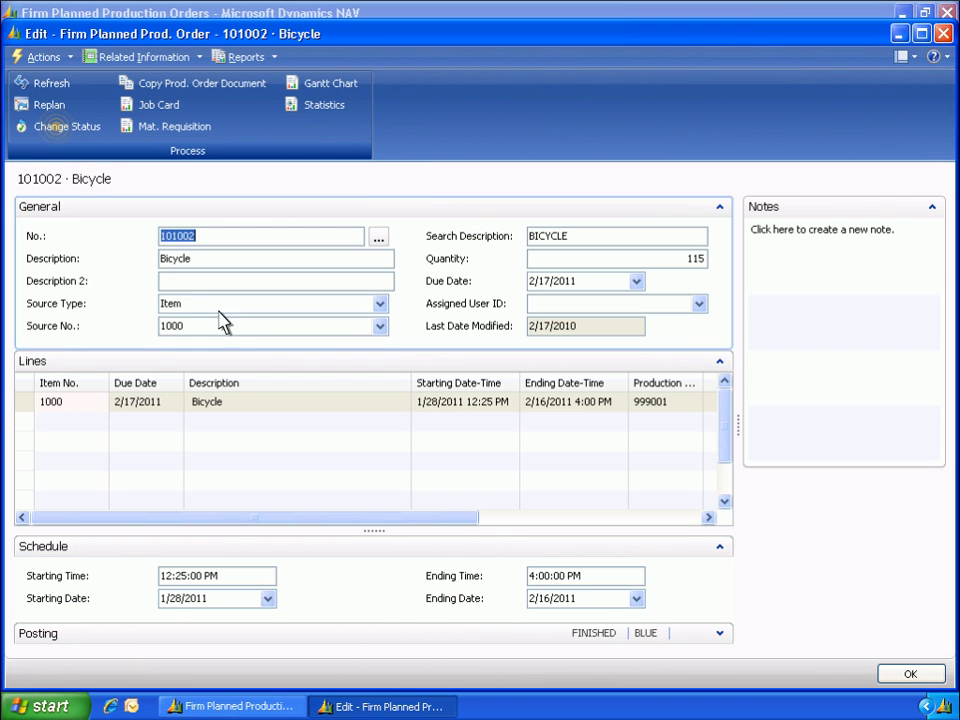
left_click(58, 128)
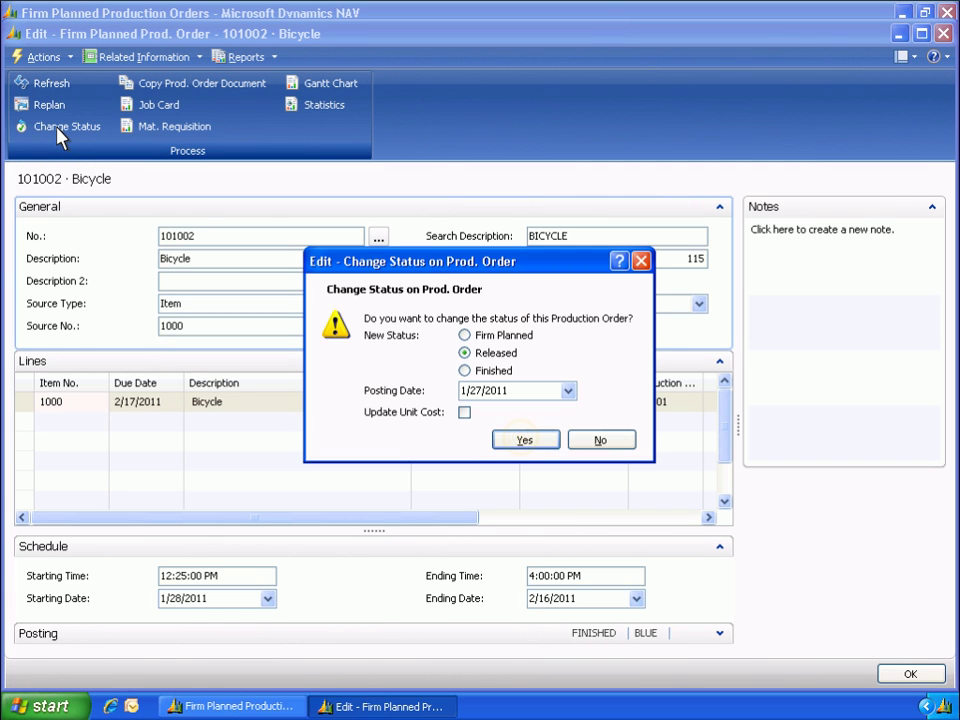
left_click(524, 441)
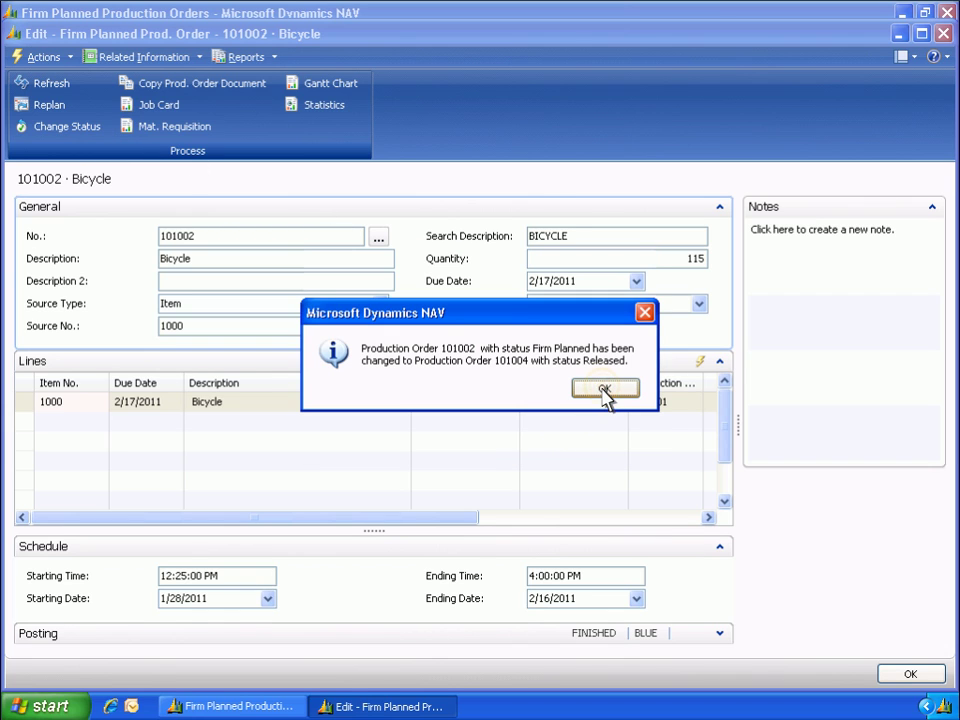
left_click(606, 391)
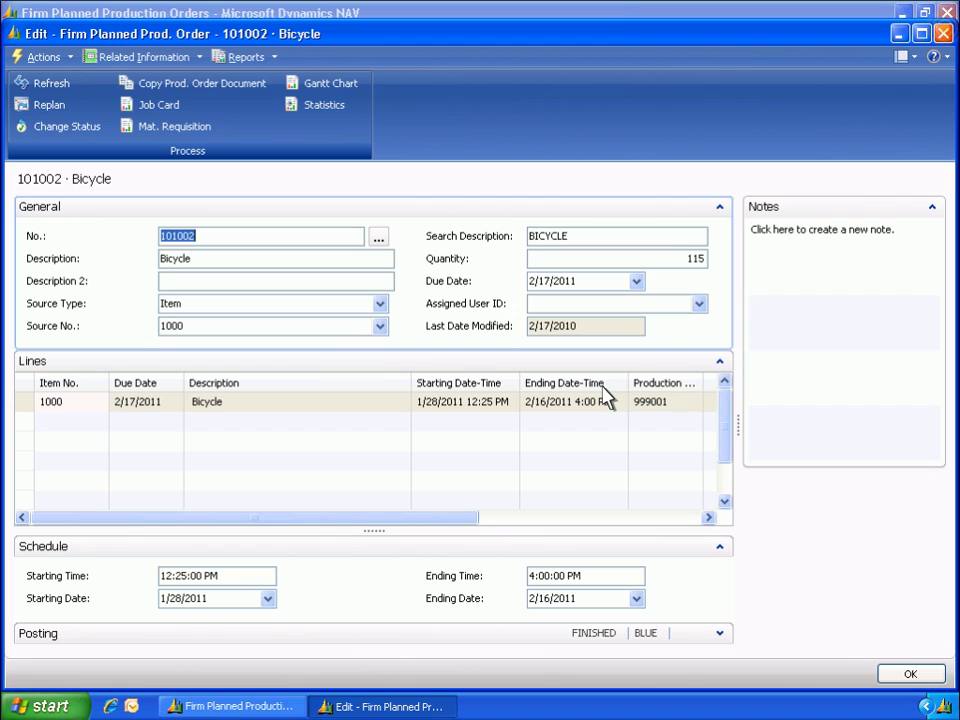